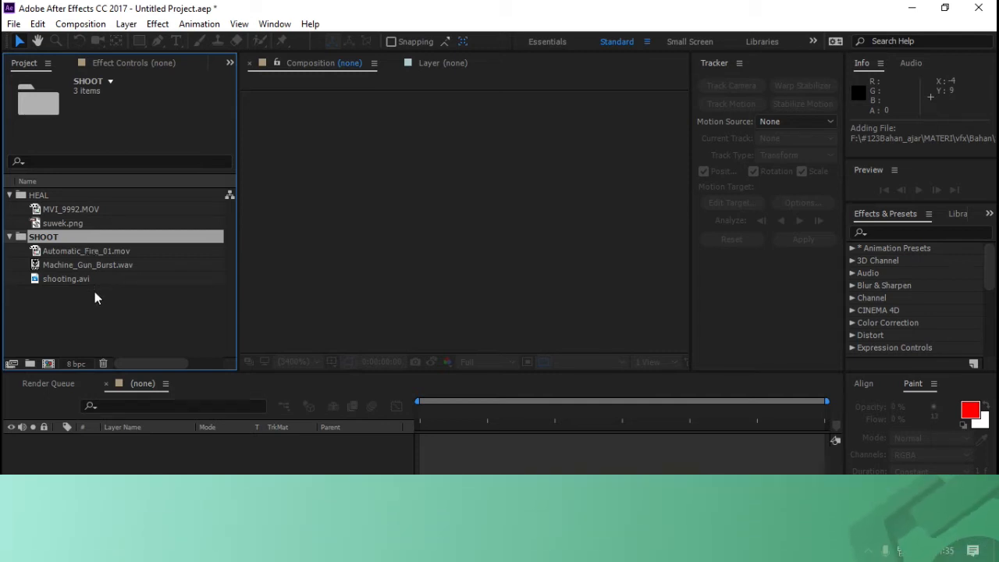
pyautogui.click(95, 293)
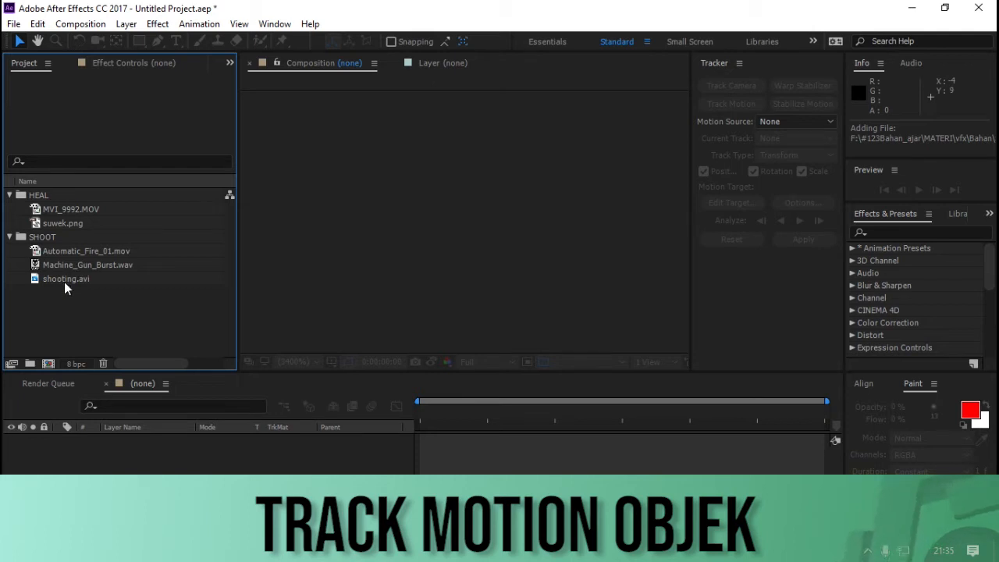
pyautogui.click(64, 281)
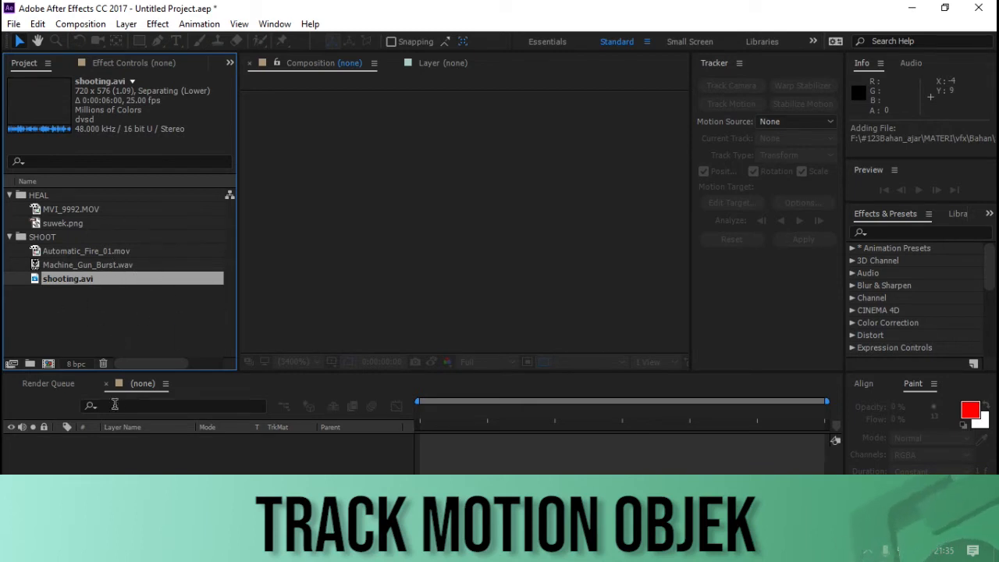
pyautogui.click(59, 310)
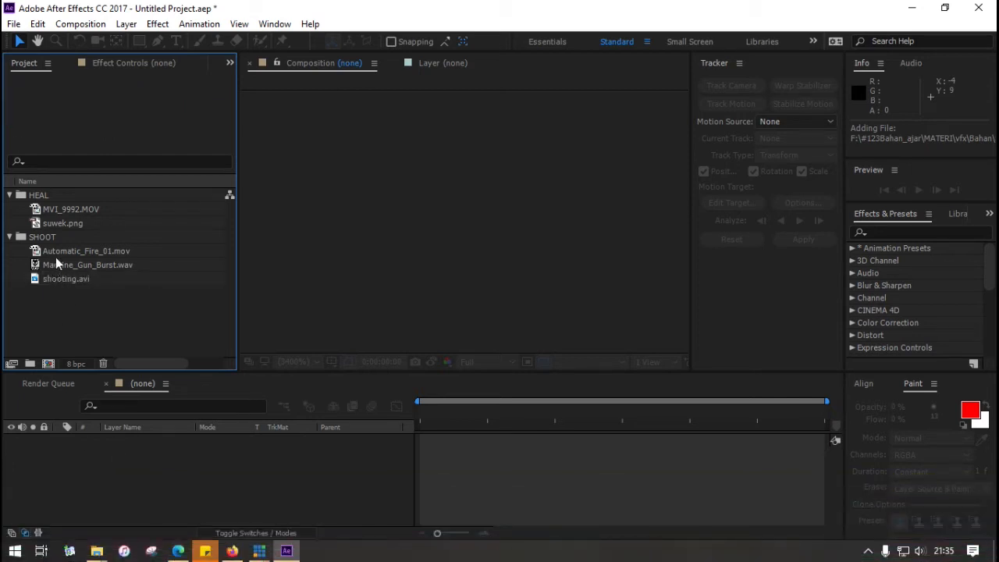
pyautogui.click(58, 254)
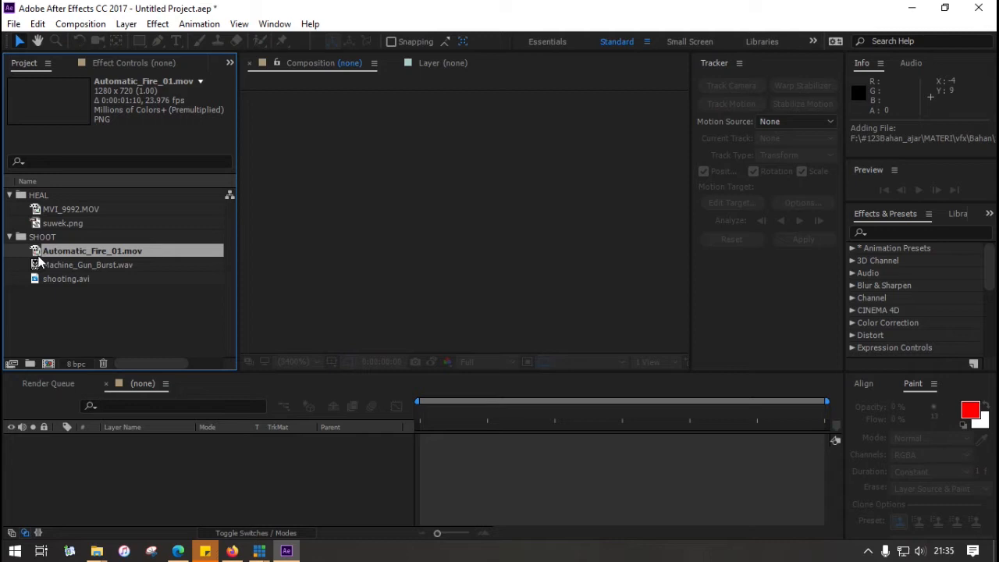
pyautogui.click(39, 268)
pyautogui.moveTo(39, 268); pyautogui.dragTo(46, 359)
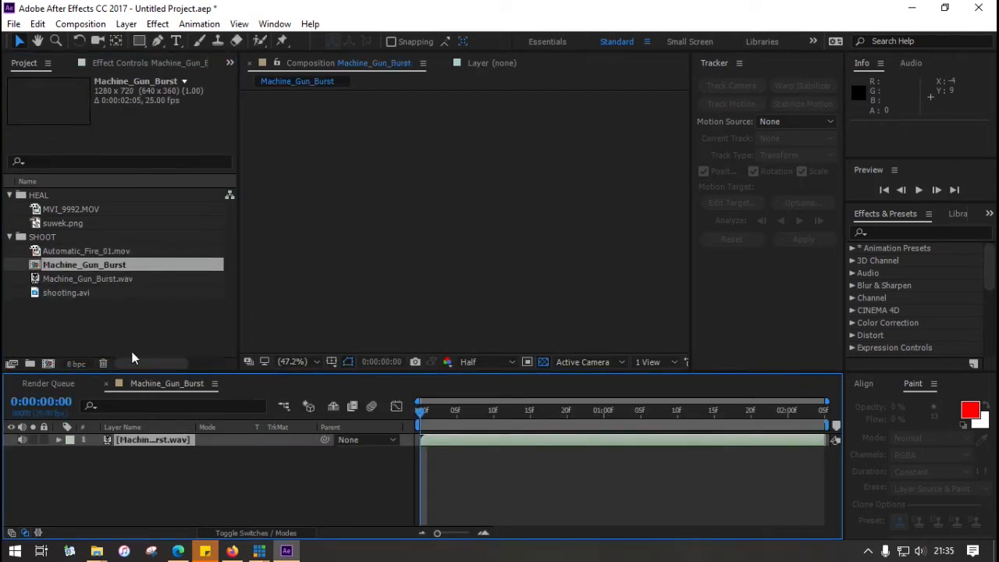
pyautogui.moveTo(428, 412); pyautogui.dragTo(465, 414)
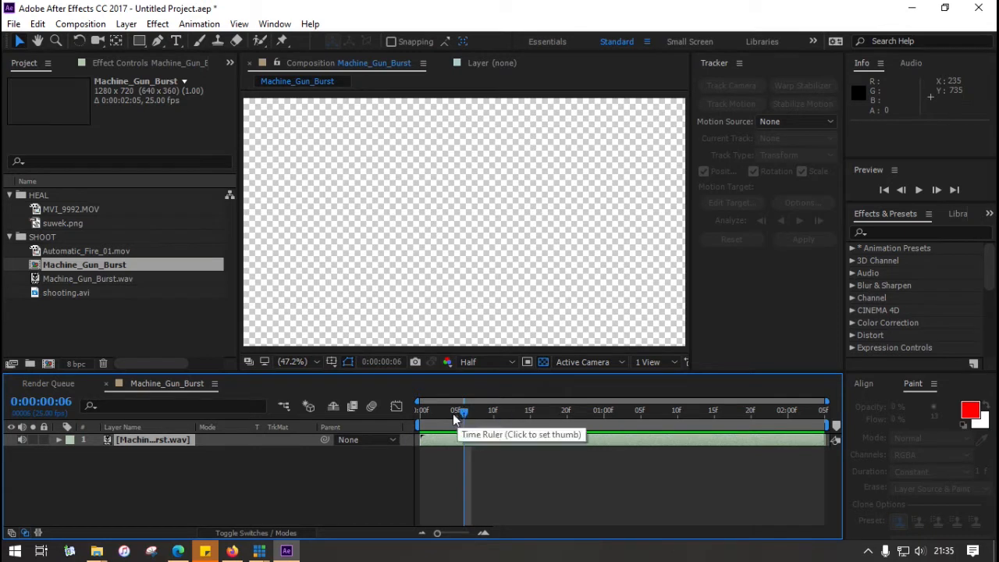
pyautogui.moveTo(73, 292); pyautogui.dragTo(117, 439)
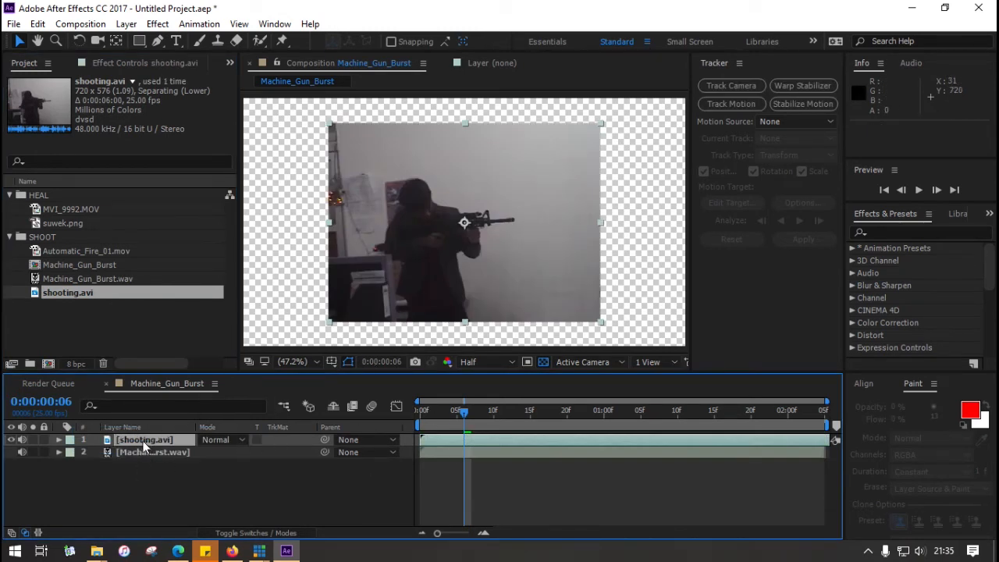
pyautogui.press('Delete')
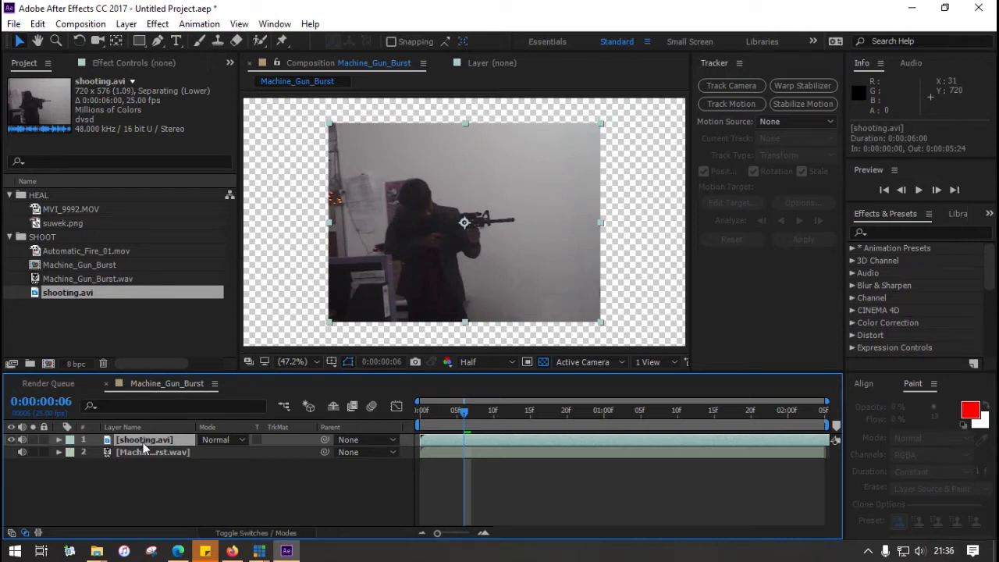
pyautogui.click(144, 440)
pyautogui.press('Delete')
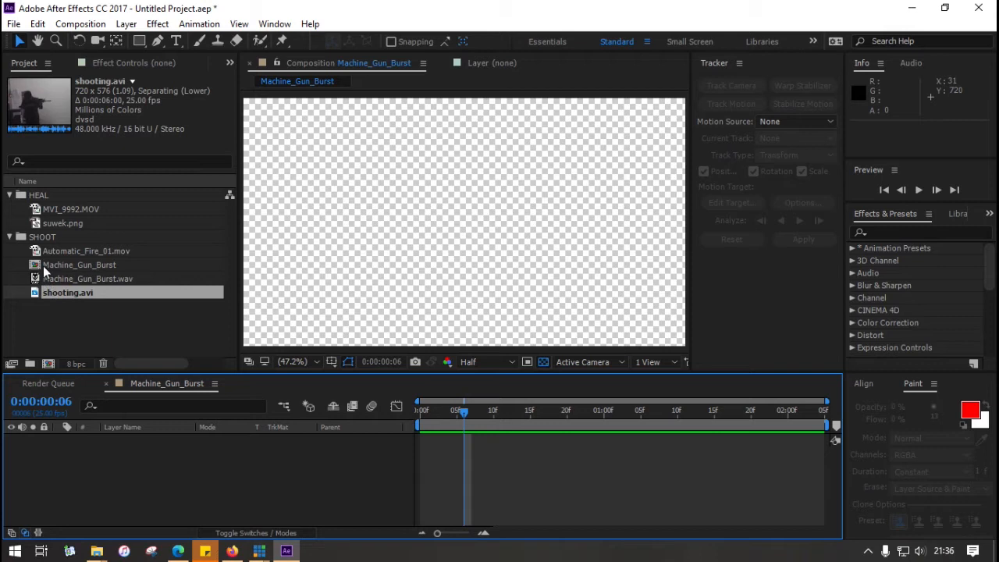
# Create a new composition from the shooting.avi clip and set the current time to its start.
pyautogui.moveTo(47, 294); pyautogui.dragTo(50, 365)
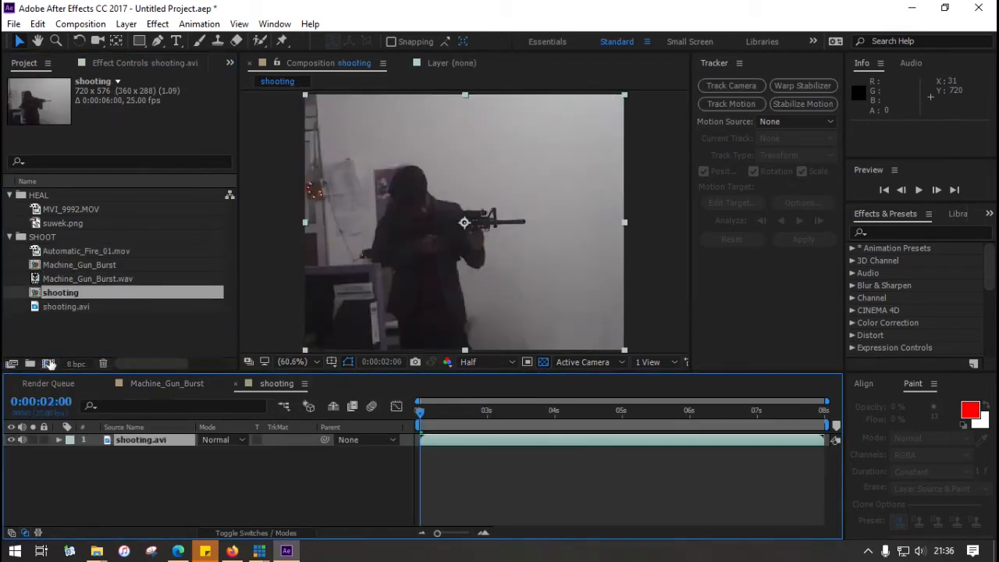
pyautogui.moveTo(425, 415); pyautogui.dragTo(392, 416)
# Set up Track Motion with Scale on the shooting.avi layer, placing Track Point 1 on the rifle's muzzle and Track Point 2 on its front sight.
pyautogui.click(726, 104)
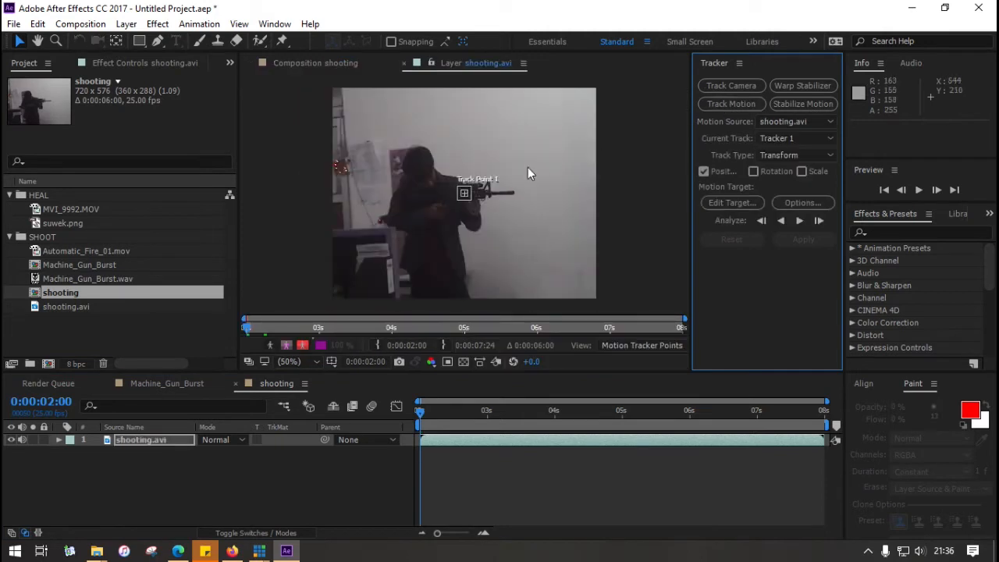
pyautogui.scroll(2, 469, 191)
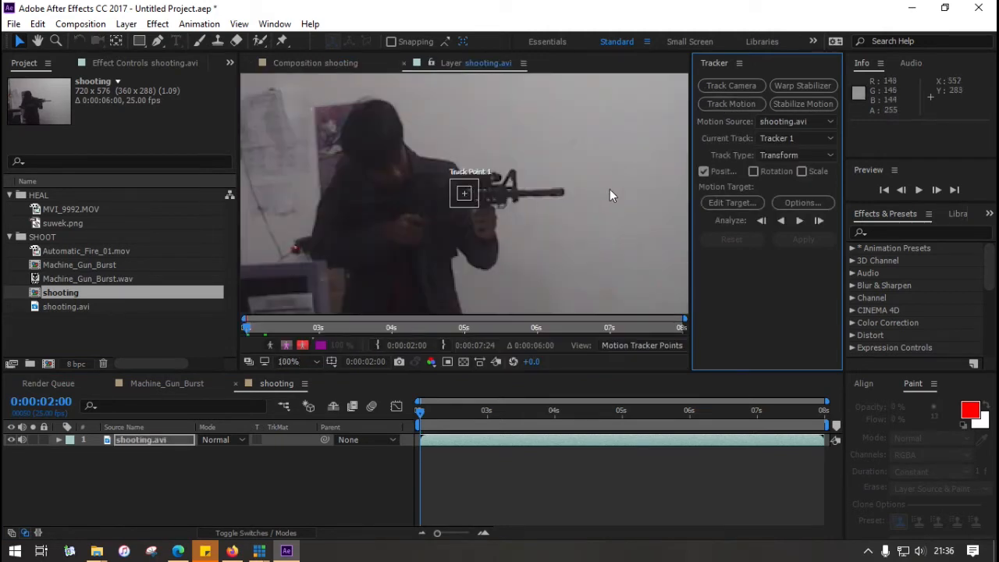
pyautogui.moveTo(471, 206); pyautogui.dragTo(581, 211)
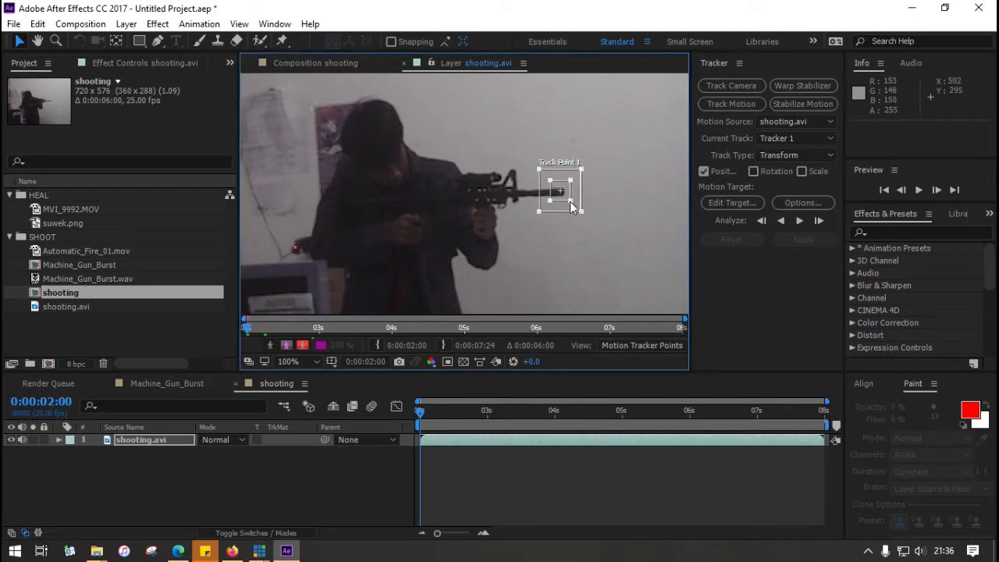
pyautogui.moveTo(568, 200)
pyautogui.mouseDown()
pyautogui.moveTo(546, 215)
pyautogui.moveTo(559, 201)
pyautogui.mouseUp()
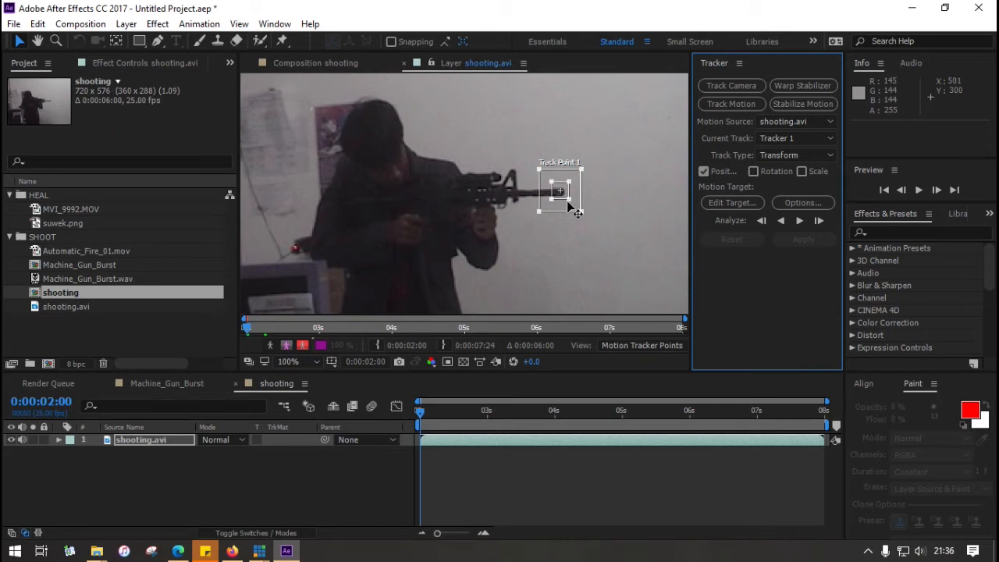
pyautogui.click(802, 171)
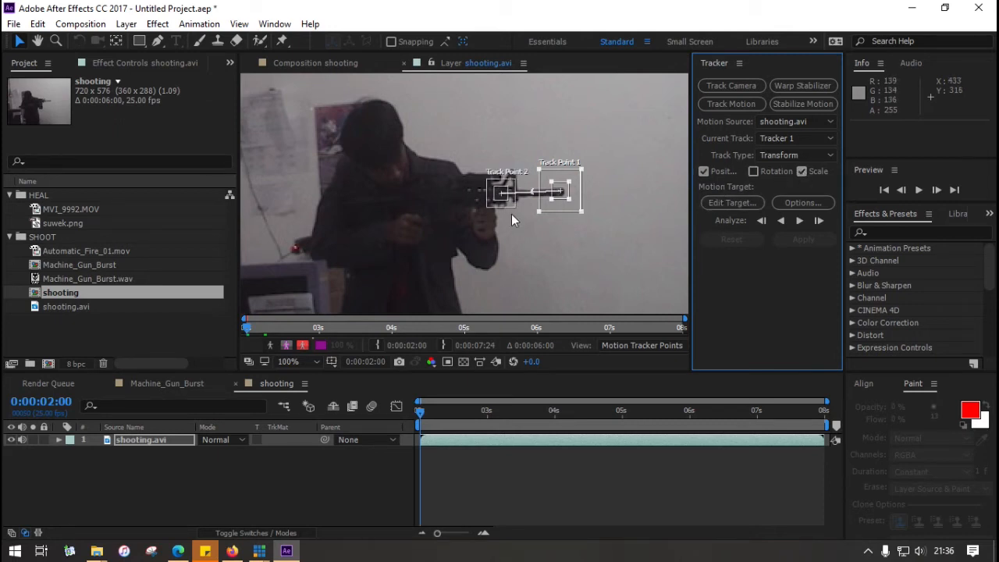
pyautogui.moveTo(503, 197); pyautogui.dragTo(488, 181)
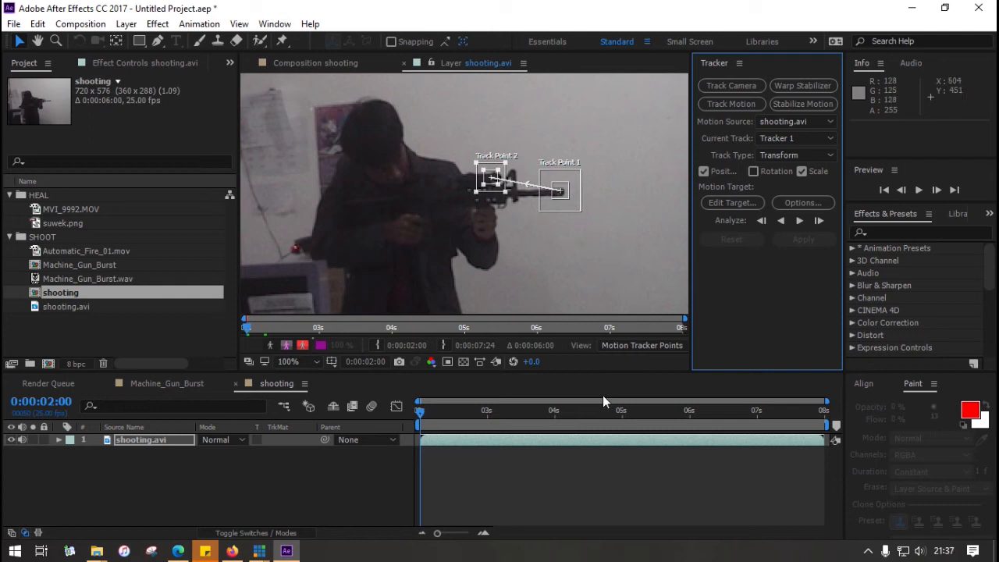
# Add a null object to the shooting composition.
pyautogui.rightClick(171, 471)
pyautogui.moveTo(250, 333)
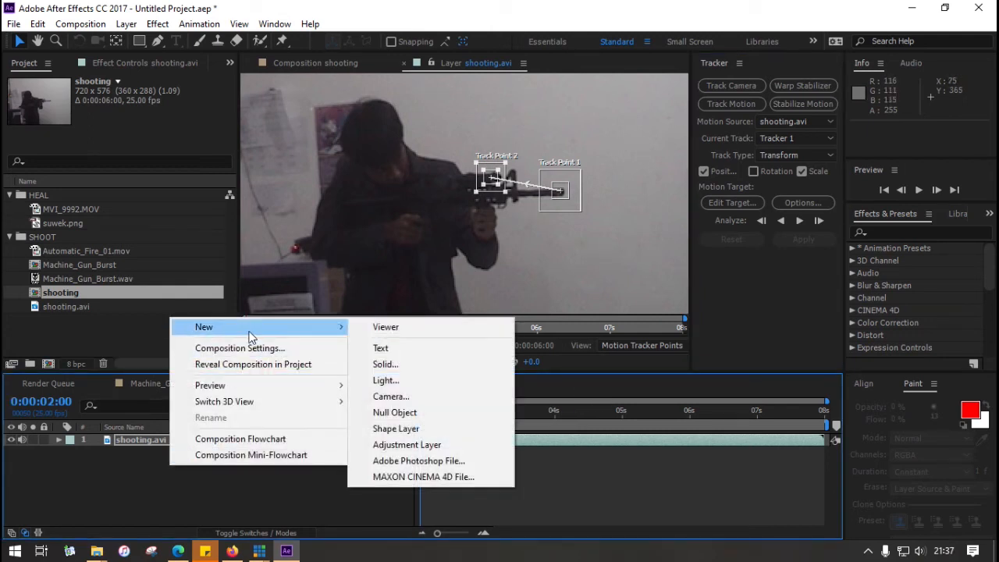
pyautogui.click(402, 412)
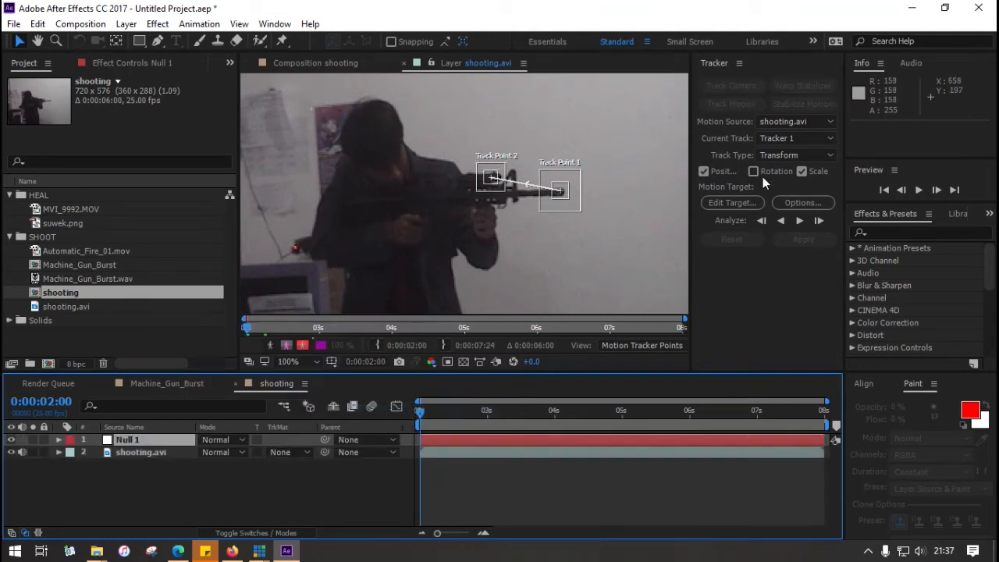
# Analyze the track points forward through the clip, try to apply the tracking data, and undo the analysis.
pyautogui.click(798, 222)
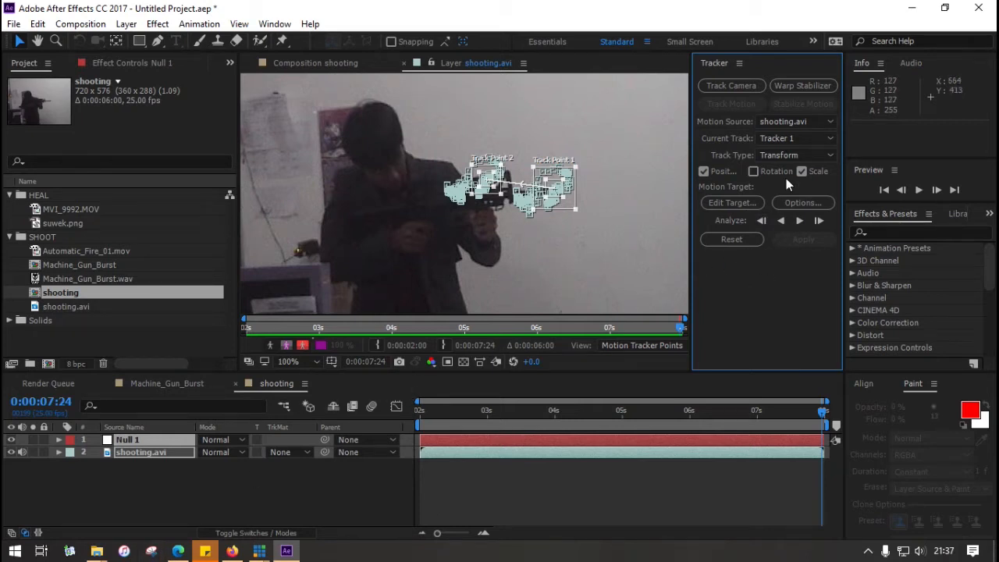
pyautogui.click(150, 451)
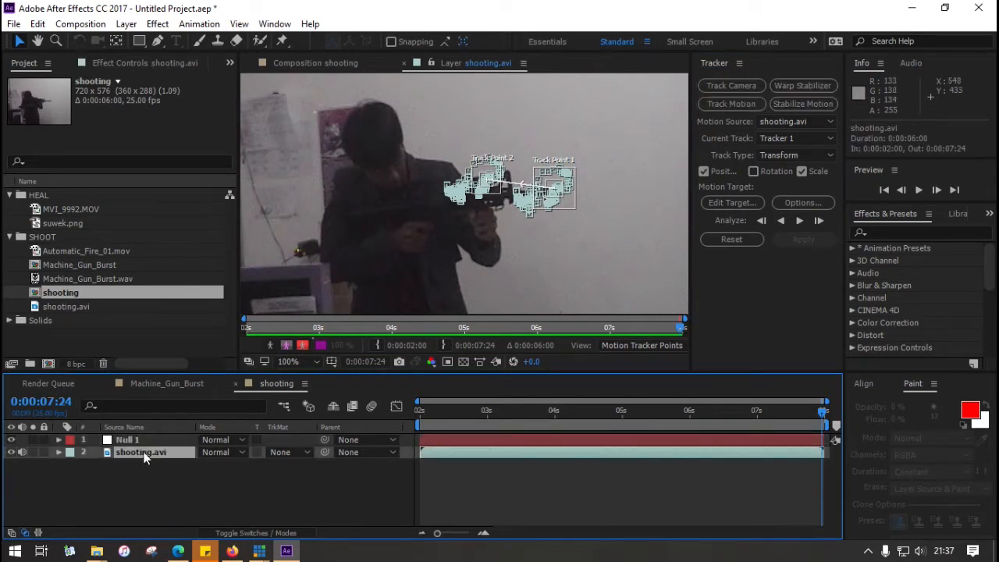
pyautogui.click(799, 241)
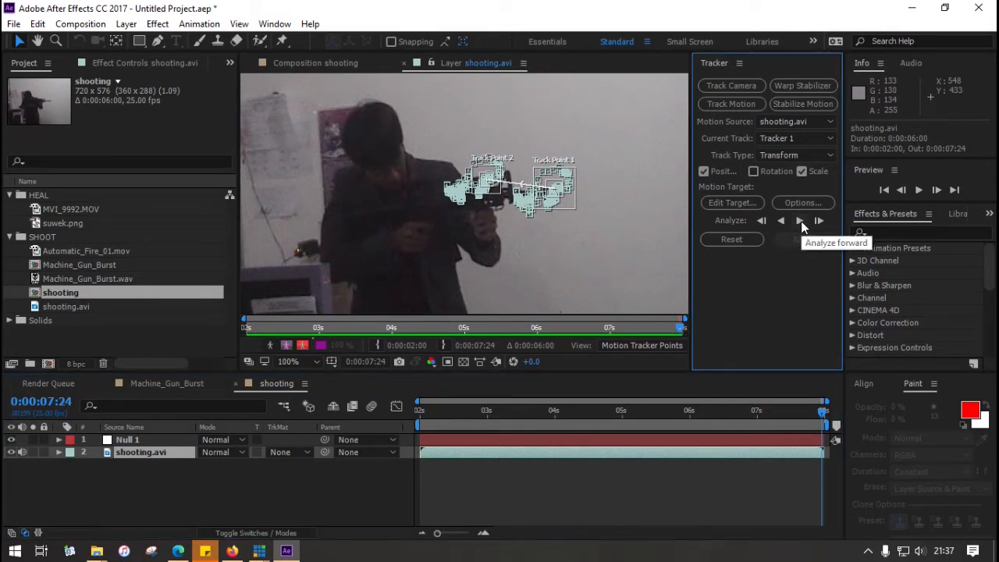
pyautogui.hotkey('ctrl', 'z')
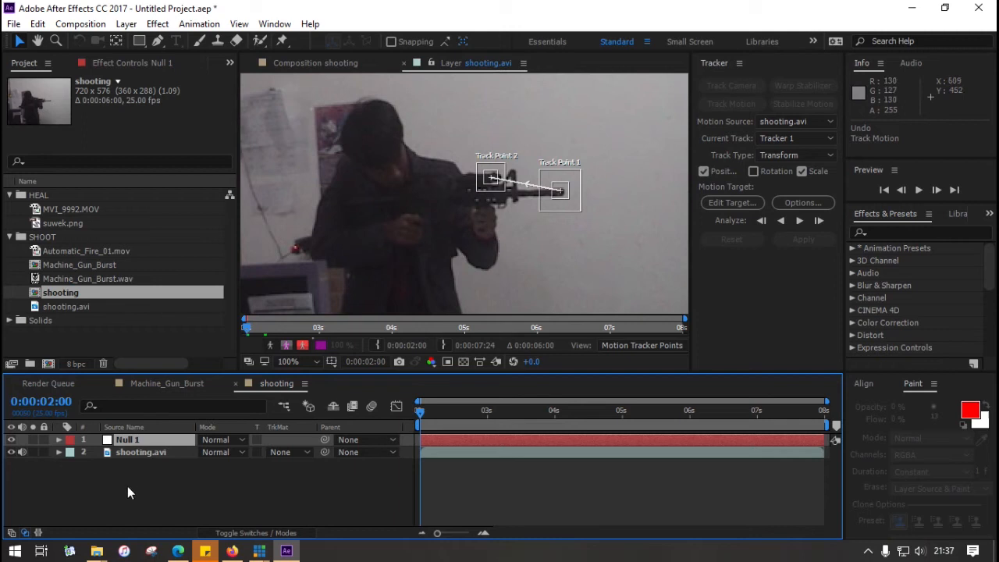
# Select the shooting.avi layer, analyze its motion forward again and try to apply the tracking data.
pyautogui.click(134, 452)
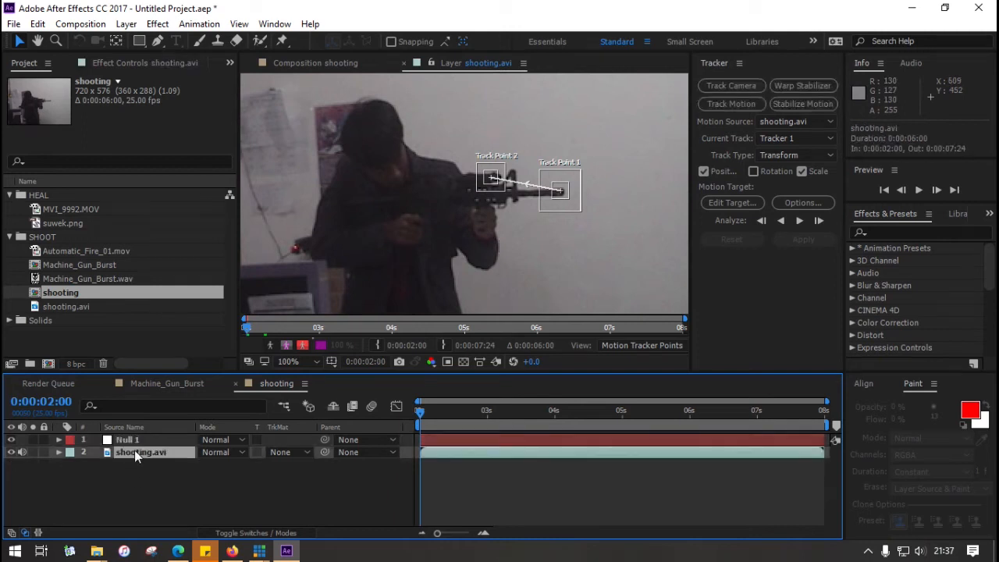
pyautogui.click(799, 222)
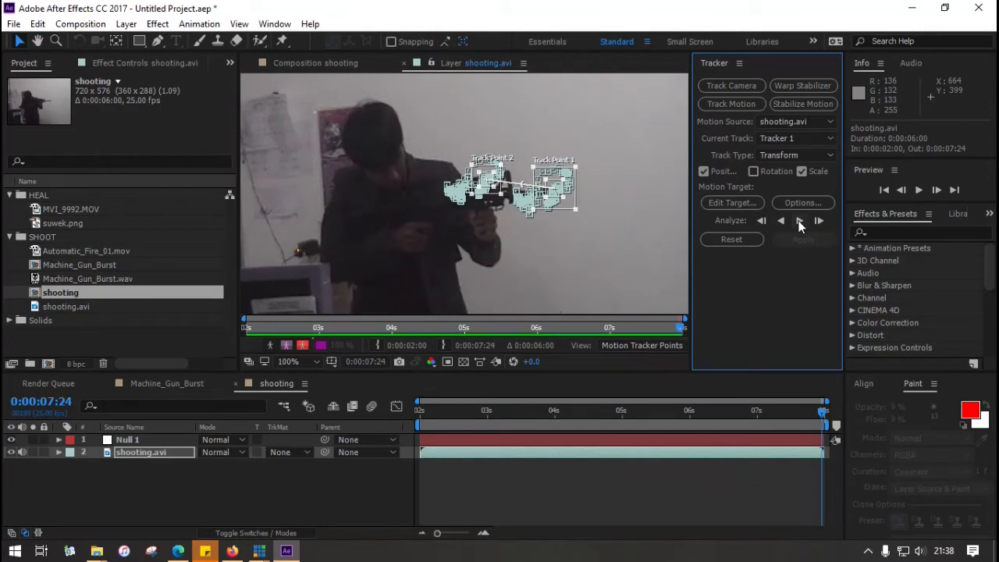
pyautogui.click(134, 451)
pyautogui.click(788, 240)
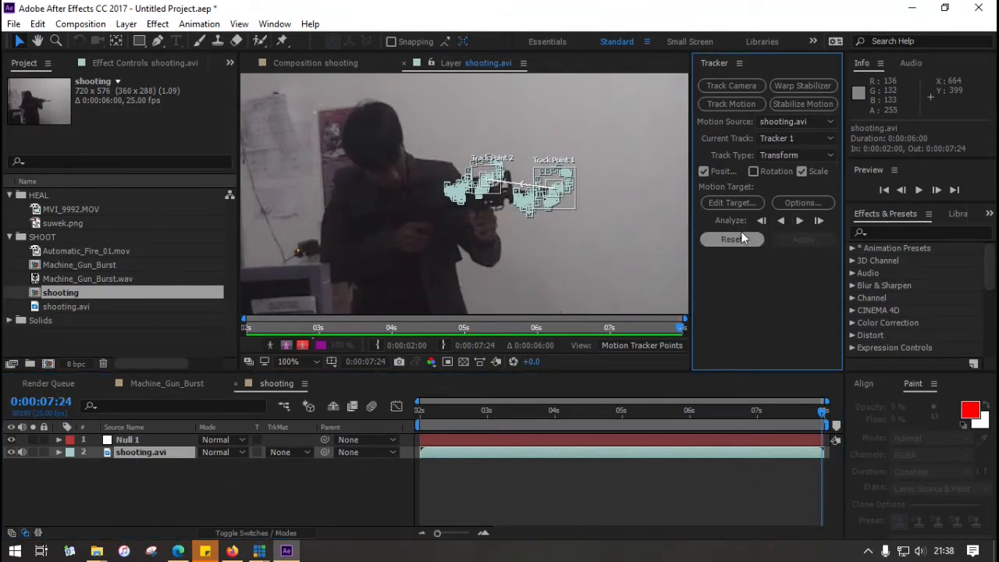
# Delete the Null 1 and shooting.avi layers, and add the shooting.avi clip to the composition again.
pyautogui.click(149, 439)
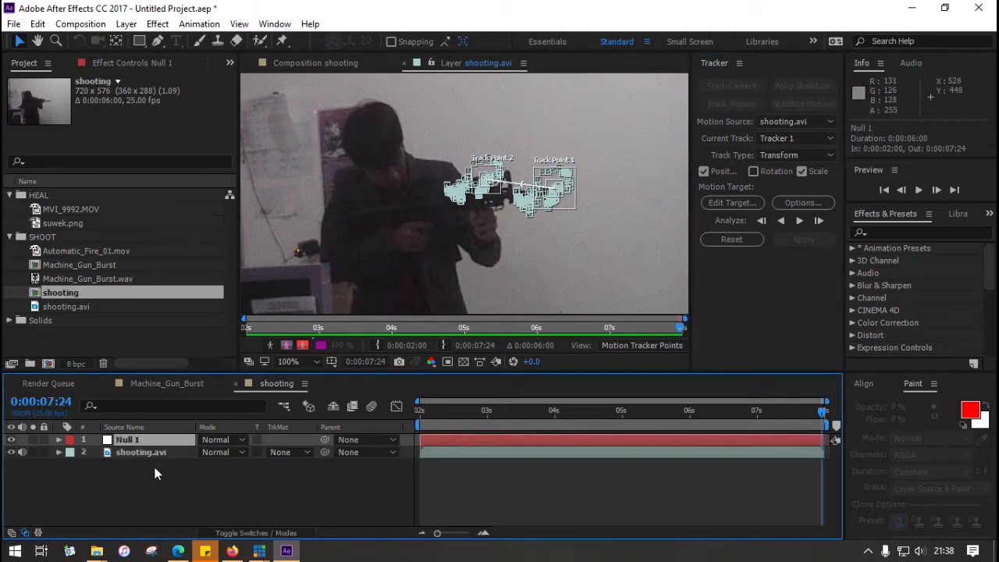
pyautogui.click(155, 471)
pyautogui.click(135, 453)
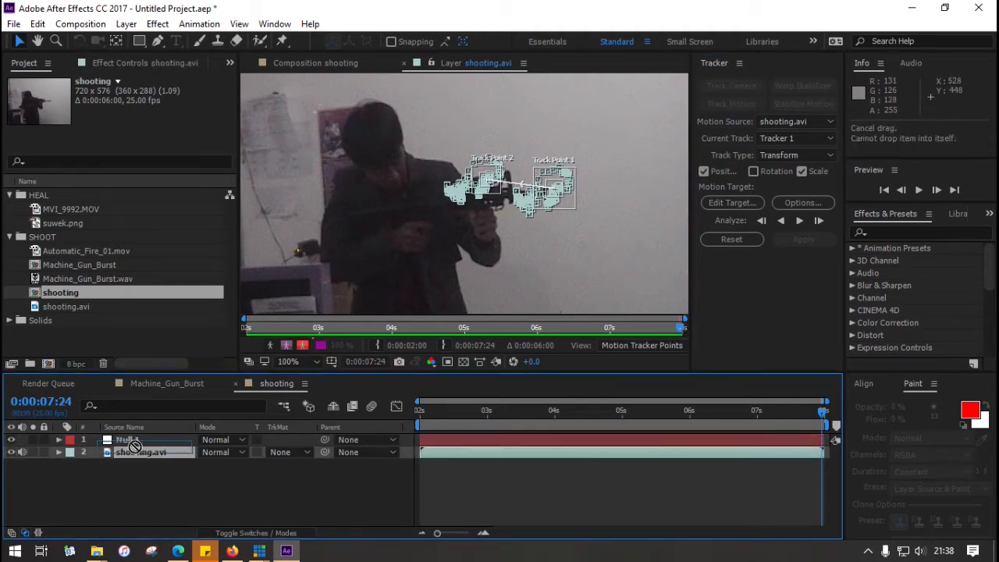
pyautogui.moveTo(137, 455); pyautogui.dragTo(129, 437)
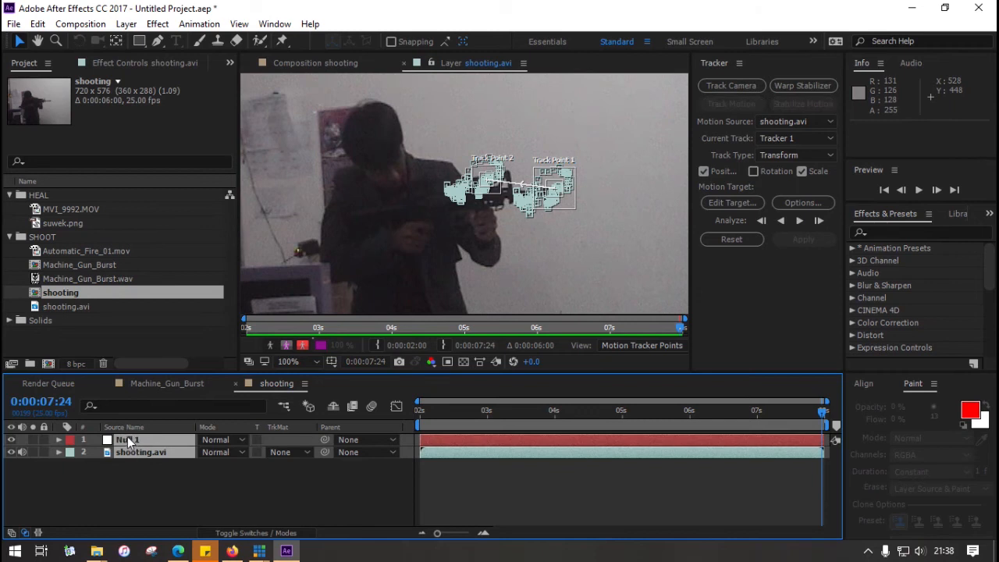
pyautogui.press('Delete')
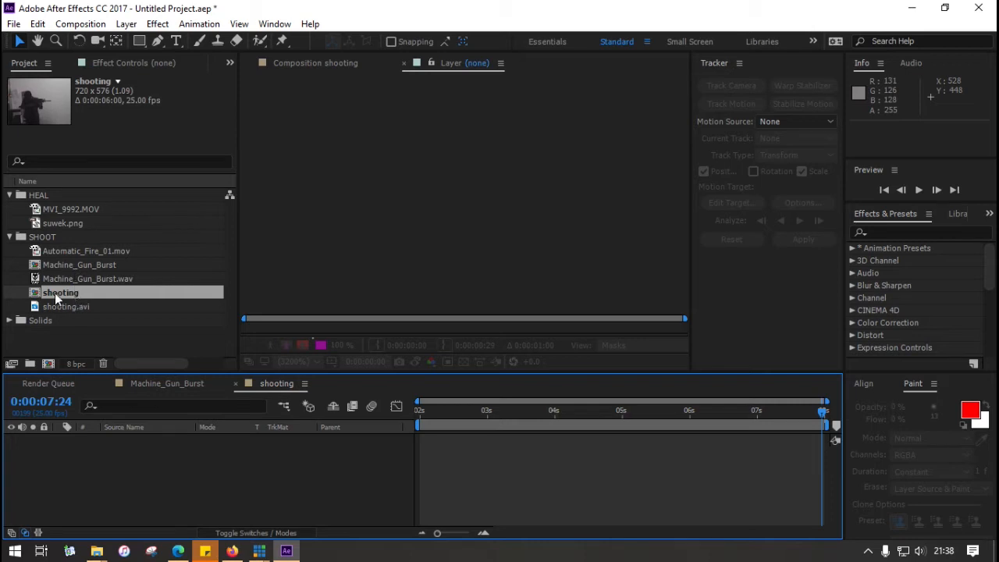
pyautogui.moveTo(46, 307); pyautogui.dragTo(86, 453)
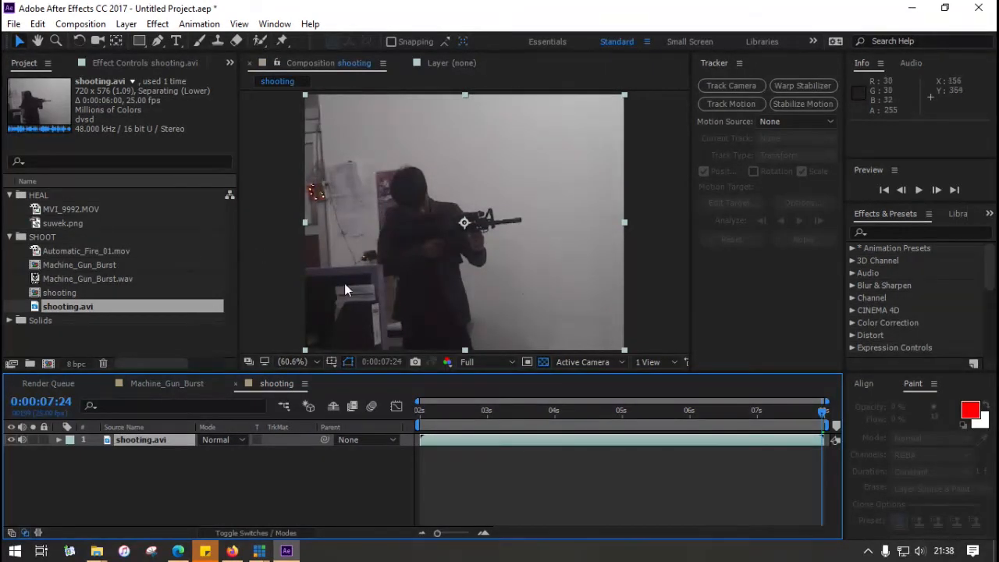
# Start Track Motion on the shooting.avi layer, place the enlarged Track Point 1 over the rifle's muzzle, and return to 0:00:02:00.
pyautogui.click(141, 441)
pyautogui.click(737, 108)
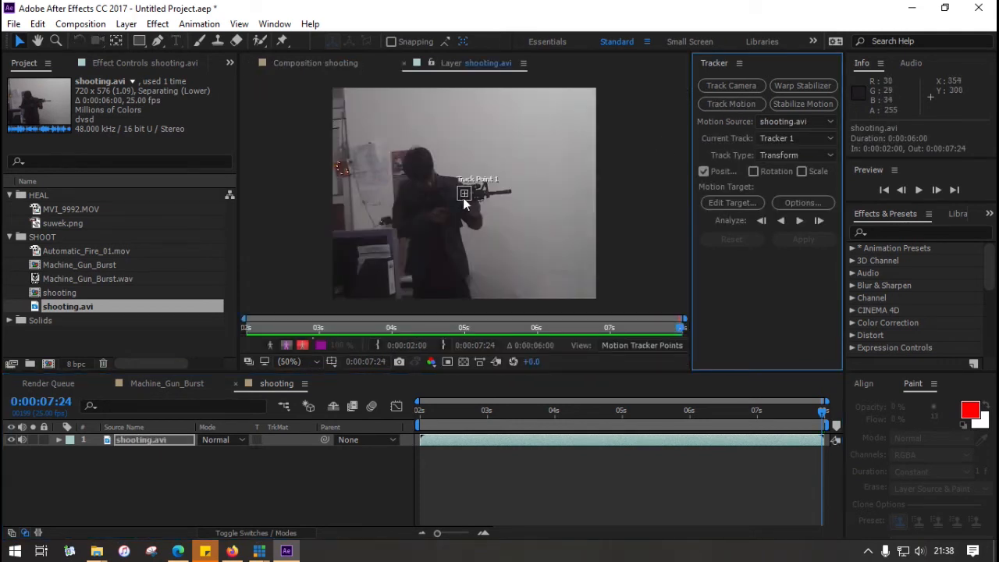
pyautogui.click(469, 199)
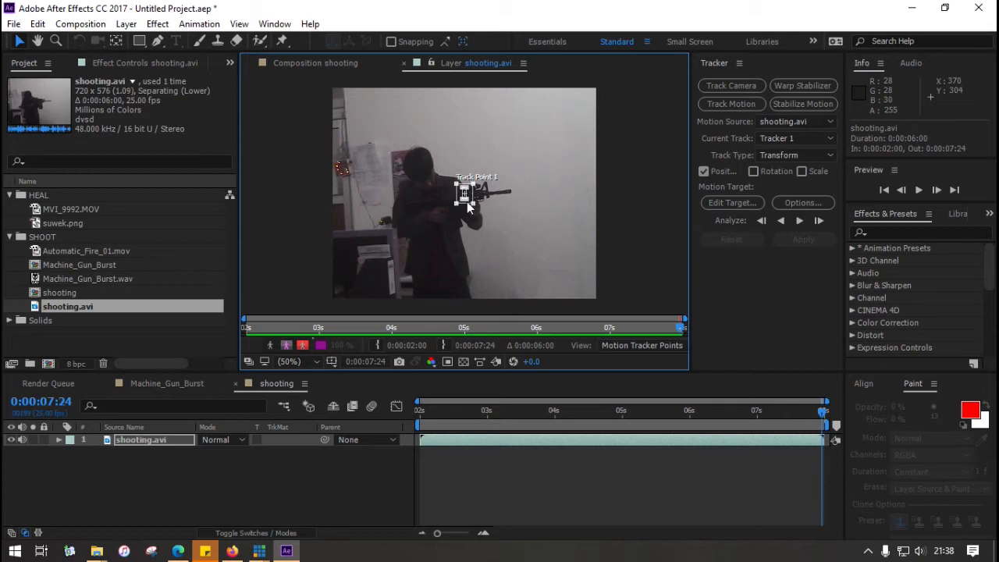
pyautogui.moveTo(475, 205); pyautogui.dragTo(482, 213)
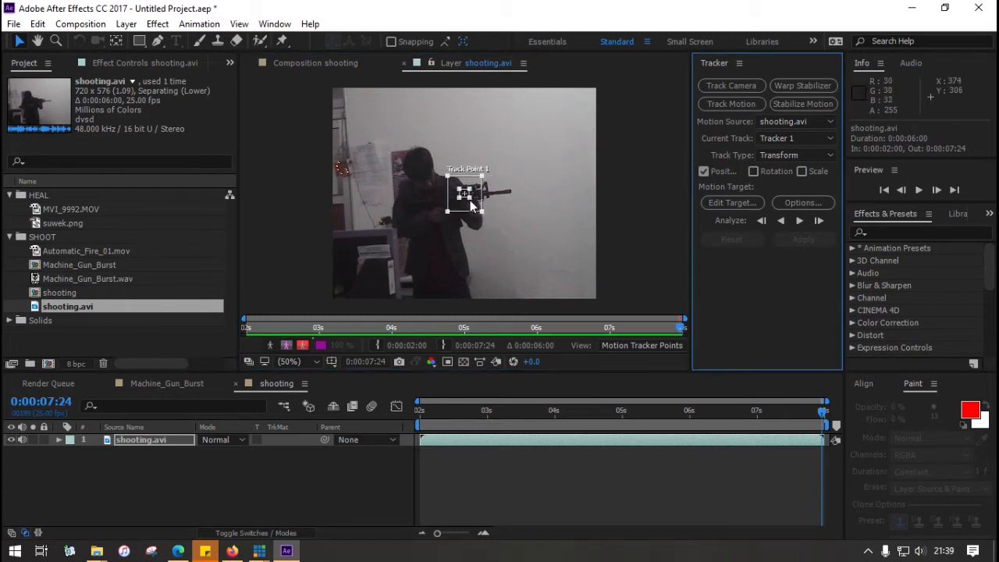
pyautogui.moveTo(480, 199); pyautogui.dragTo(519, 203)
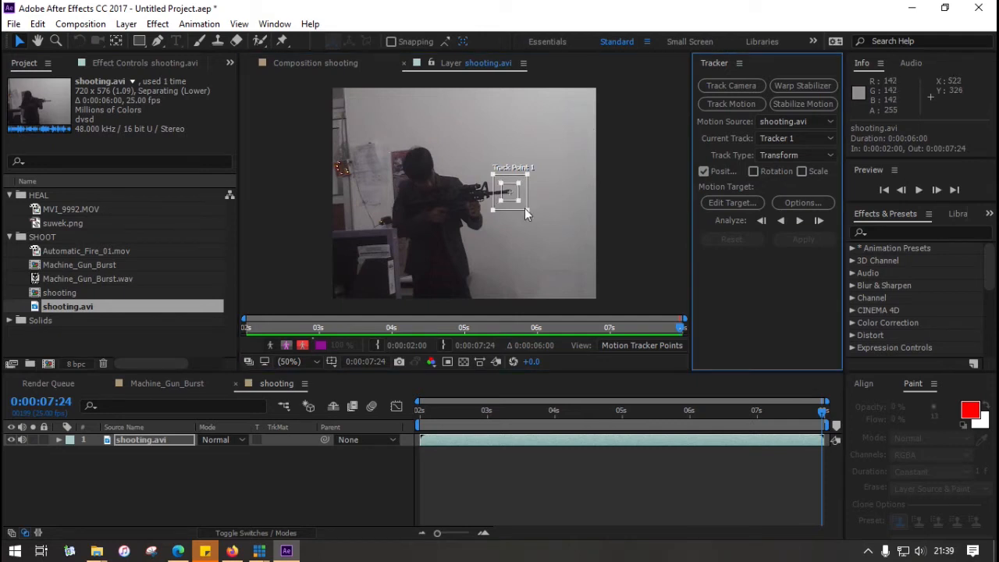
pyautogui.moveTo(440, 416); pyautogui.dragTo(380, 416)
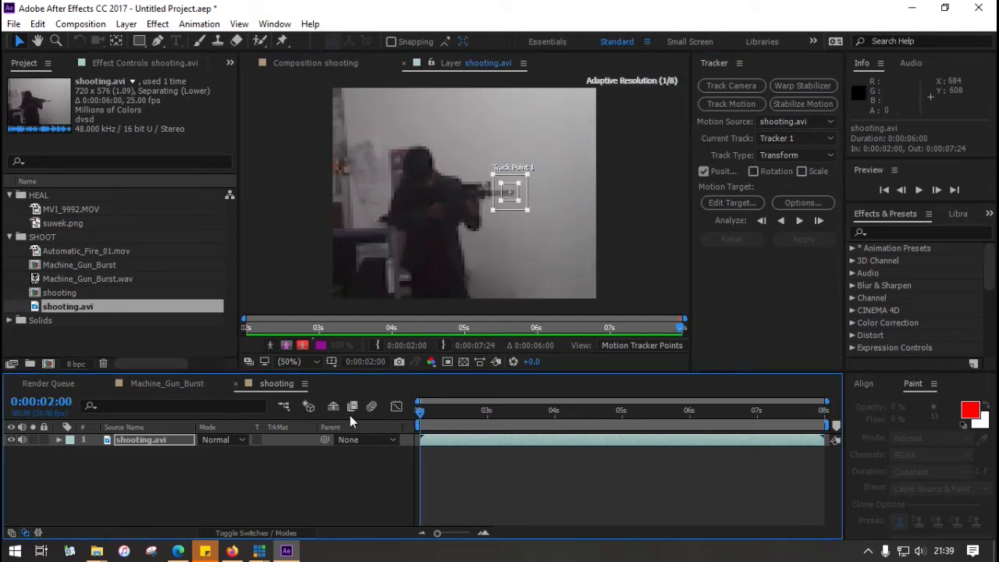
# Refine the position of Track Point 1 so that it is centred on the rifle's muzzle at 0:00:02:00.
pyautogui.scroll(3, 500, 192)
pyautogui.moveTo(487, 189); pyautogui.dragTo(484, 216)
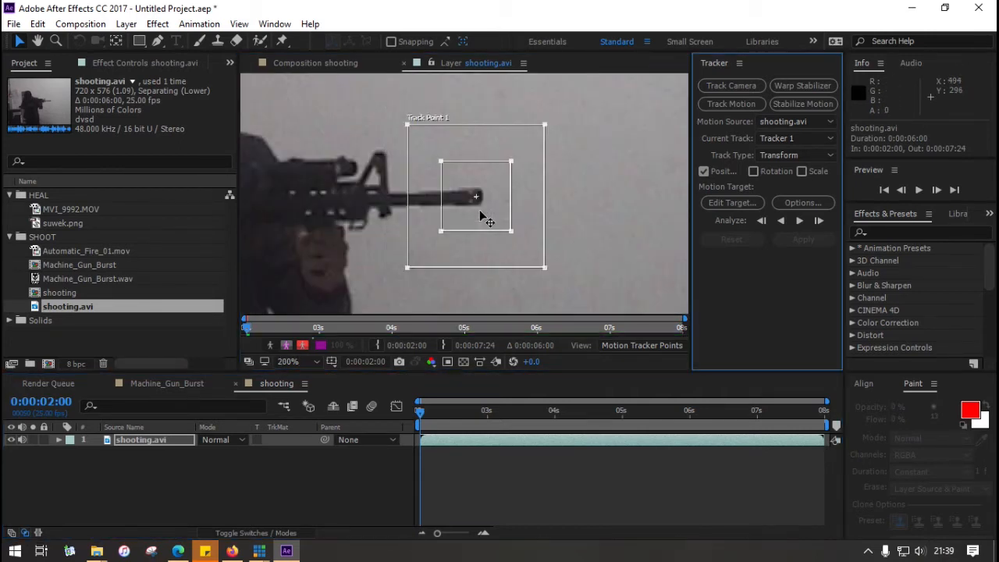
pyautogui.click(419, 416)
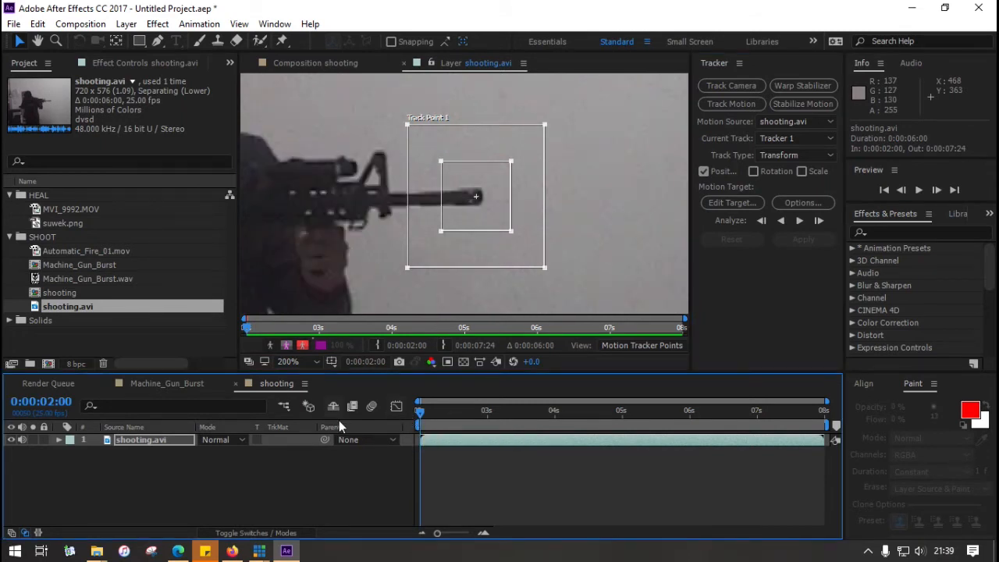
# Add a null object to the shooting composition and set it as the tracker's motion target.
pyautogui.rightClick(221, 492)
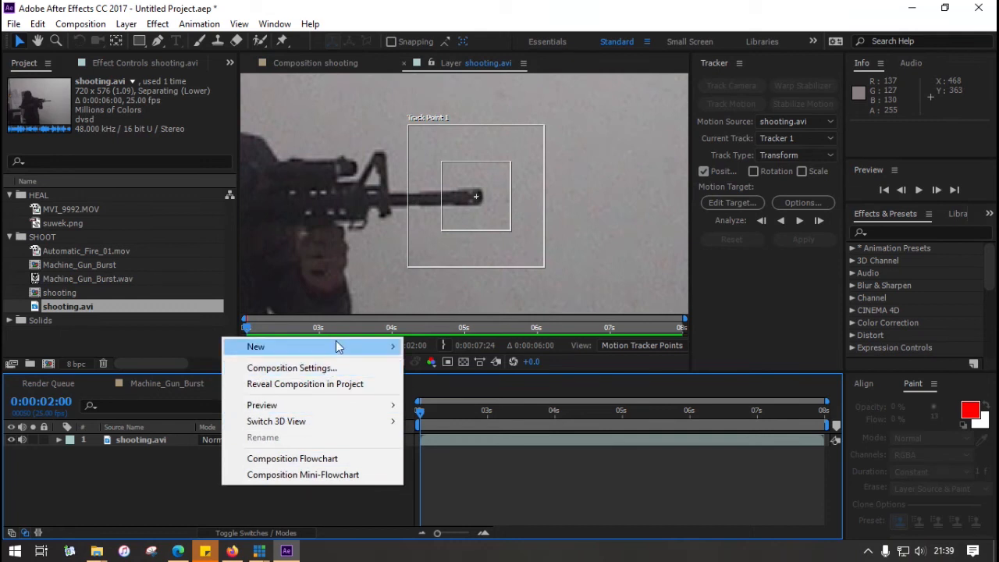
pyautogui.moveTo(335, 344)
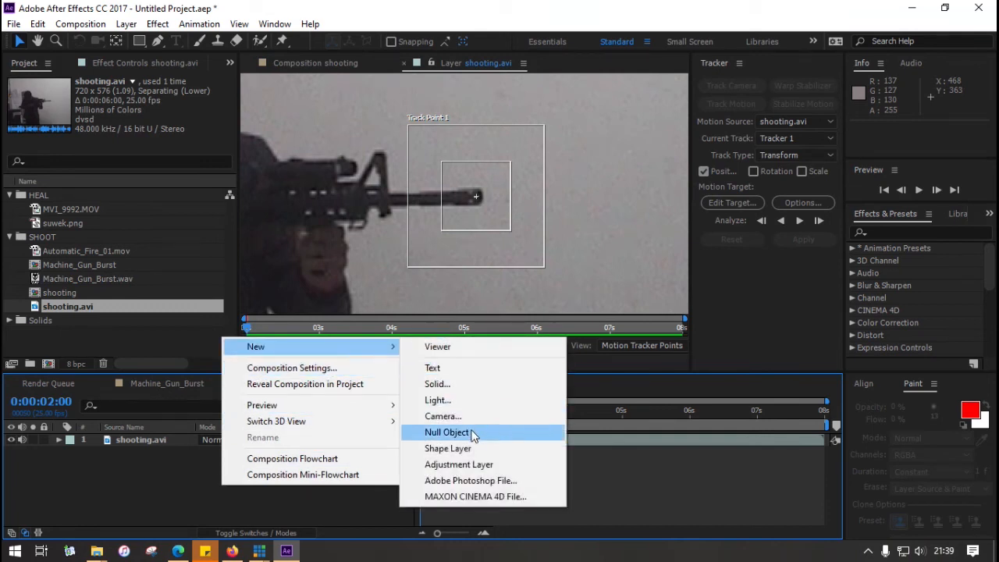
pyautogui.click(446, 432)
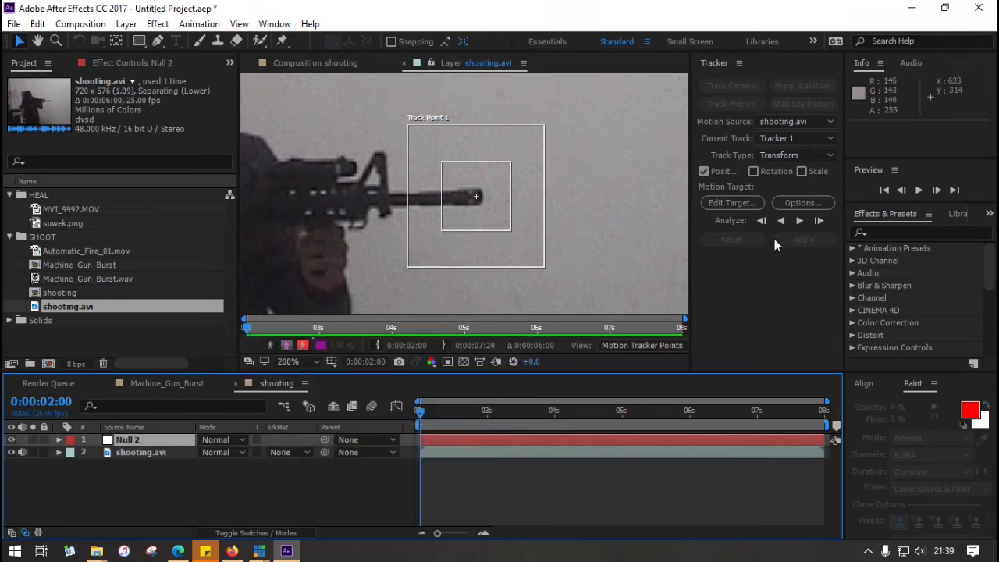
pyautogui.click(742, 204)
pyautogui.click(507, 238)
pyautogui.click(497, 255)
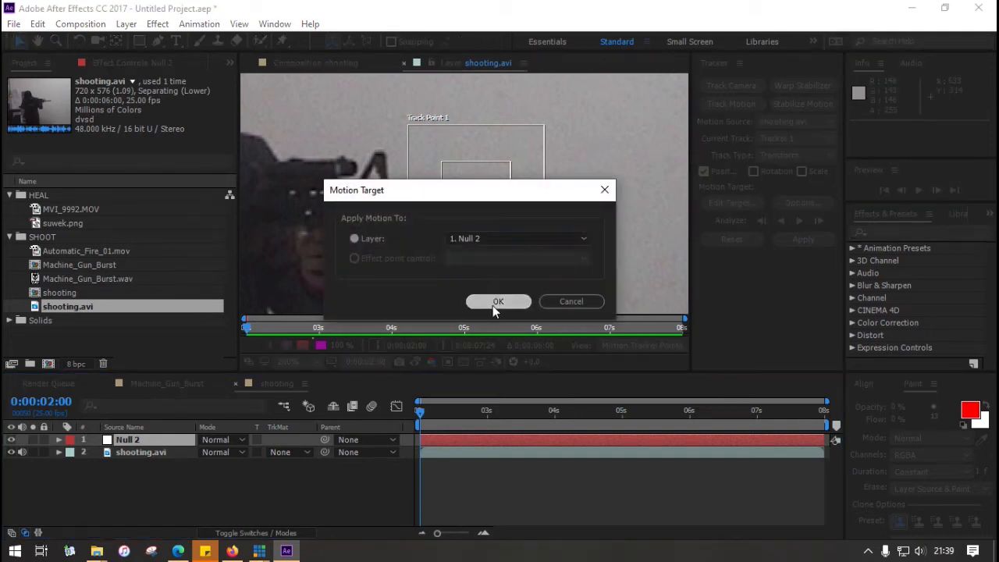
pyautogui.click(495, 303)
pyautogui.click(531, 492)
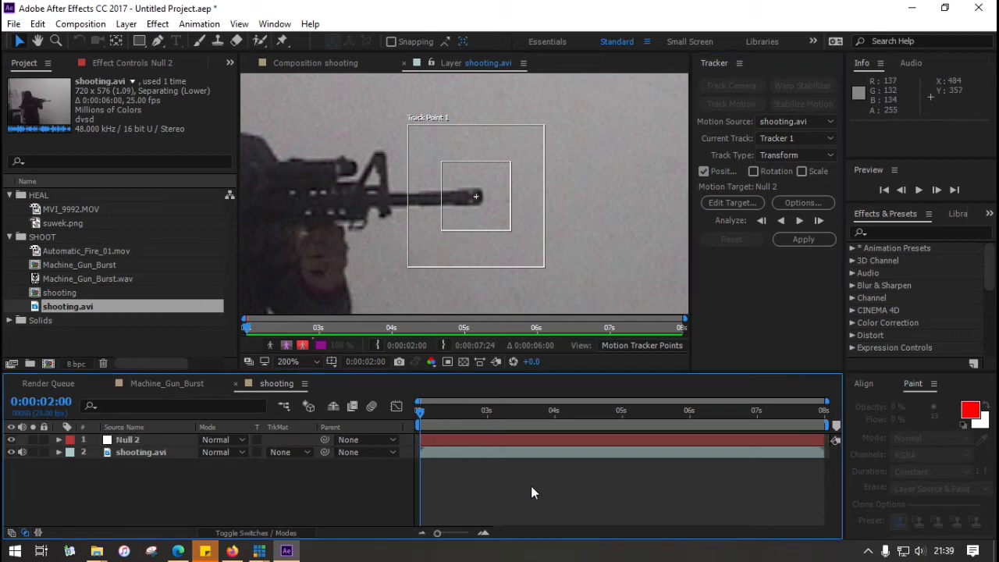
# Analyze the shooting.avi layer's motion forward, apply the tracking data in X and Y to Null 2, and collapse the layer's properties.
pyautogui.click(153, 450)
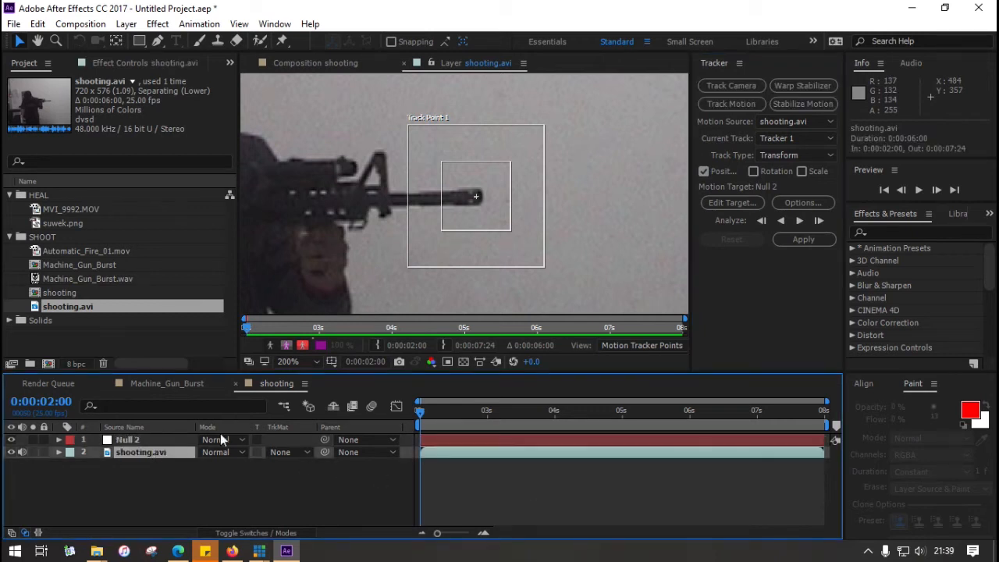
pyautogui.click(801, 220)
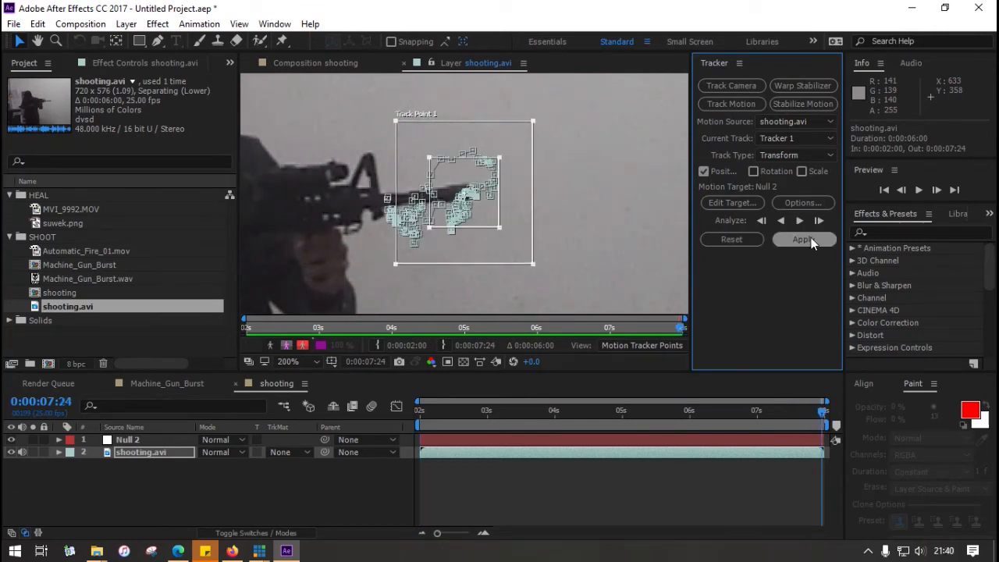
pyautogui.click(811, 239)
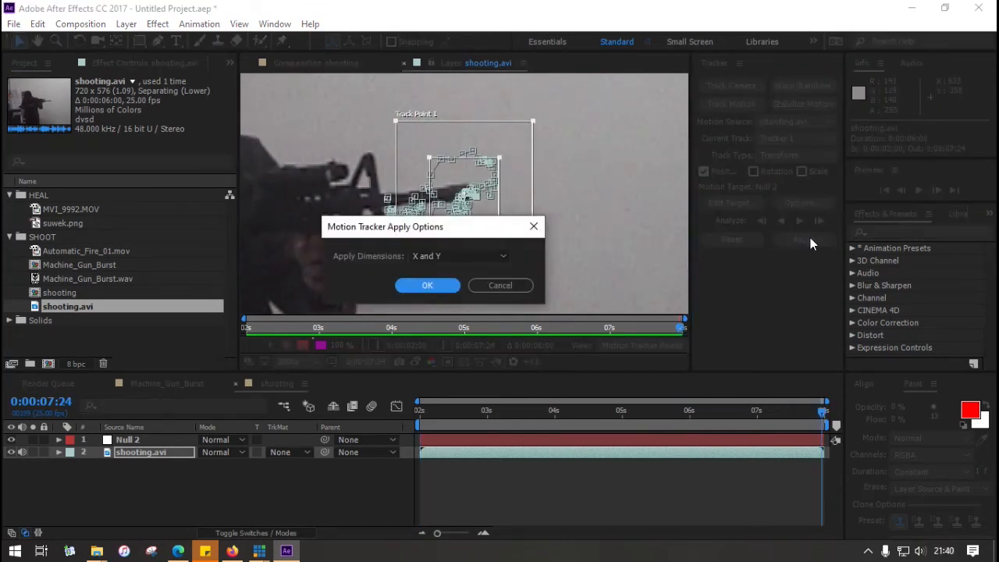
pyautogui.click(445, 287)
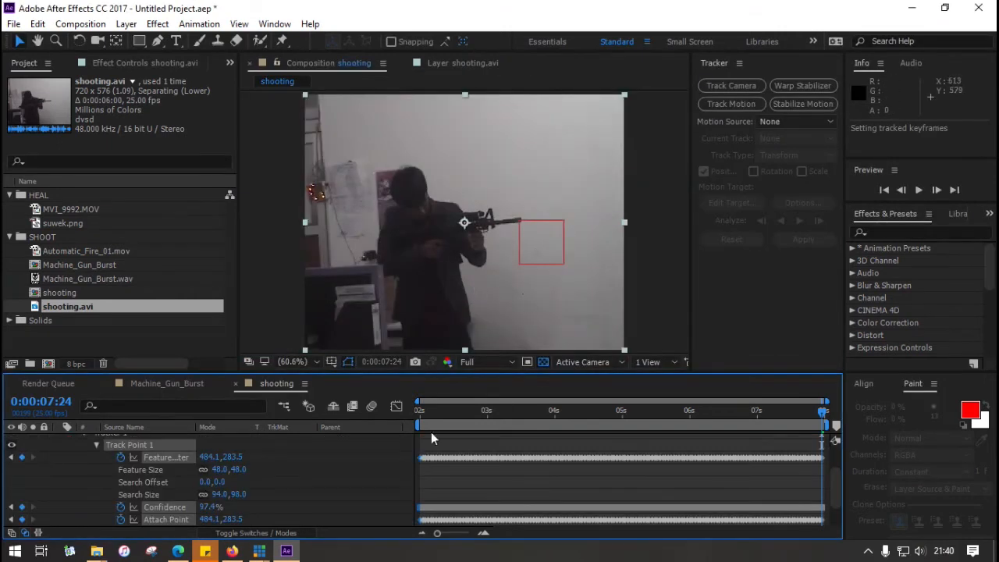
pyautogui.scroll(3, 38, 463)
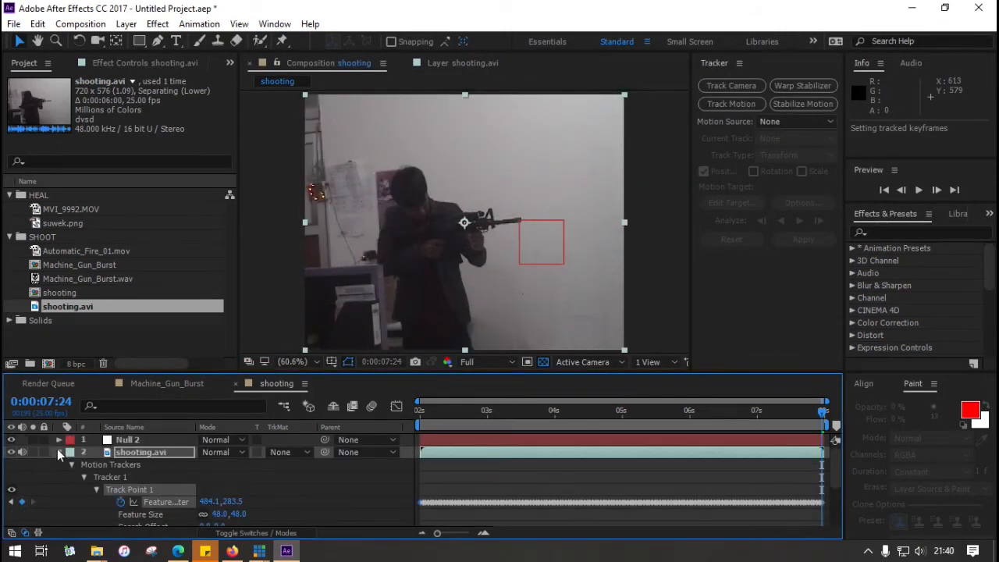
pyautogui.click(59, 452)
# Add the Automatic_Fire_01.mov clip above the Null 2 layer and move the current time to 0:00:02:04.
pyautogui.click(103, 252)
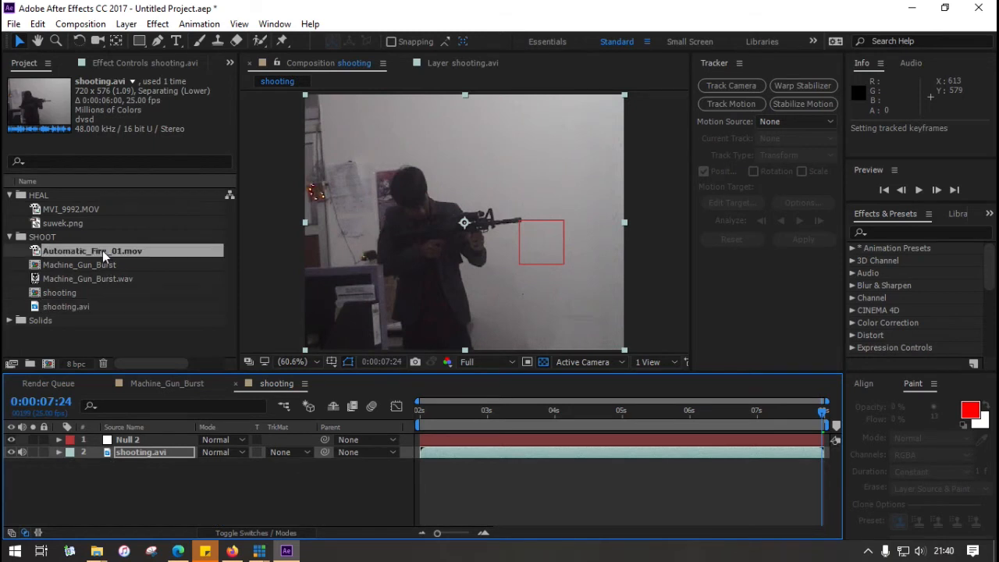
pyautogui.moveTo(111, 252); pyautogui.dragTo(141, 435)
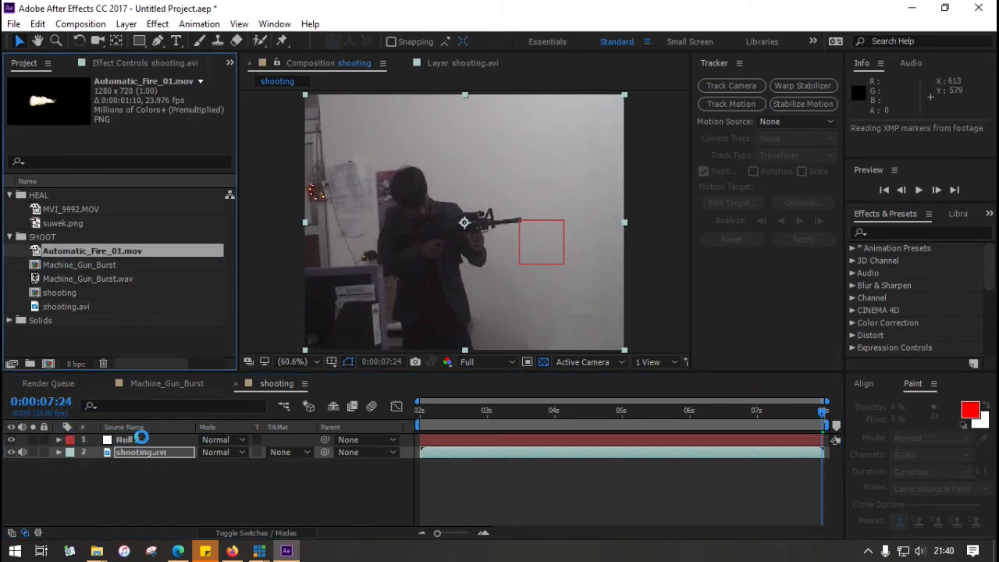
pyautogui.click(435, 419)
pyautogui.moveTo(435, 419)
pyautogui.mouseDown()
pyautogui.moveTo(424, 420)
pyautogui.moveTo(451, 413)
pyautogui.moveTo(420, 416)
pyautogui.moveTo(434, 431)
pyautogui.mouseUp()
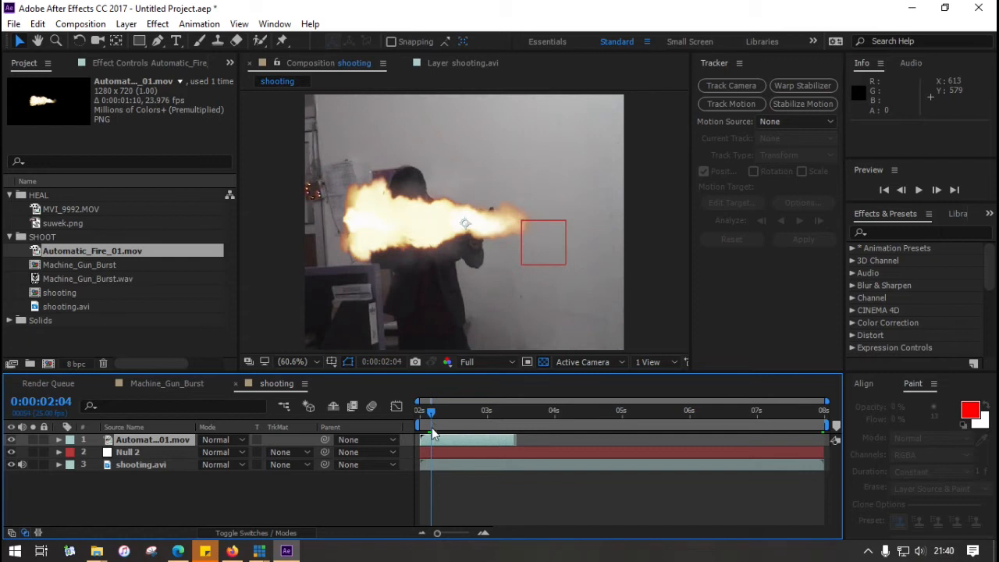
# Parent the Automatic_Fire_01.mov layer to Null 2 and return to 0:00:02:00.
pyautogui.moveTo(325, 464)
pyautogui.mouseDown()
pyautogui.moveTo(235, 464)
pyautogui.moveTo(164, 453)
pyautogui.moveTo(147, 441)
pyautogui.moveTo(330, 497)
pyautogui.moveTo(313, 473)
pyautogui.mouseUp()
pyautogui.moveTo(326, 439); pyautogui.dragTo(157, 452)
pyautogui.moveTo(433, 422); pyautogui.dragTo(385, 417)
# Scale the Automatic_Fire_01.mov layer to 20% and place the muzzle flash at the end of the rifle's barrel.
pyautogui.moveTo(393, 221); pyautogui.dragTo(572, 223)
pyautogui.press('s')
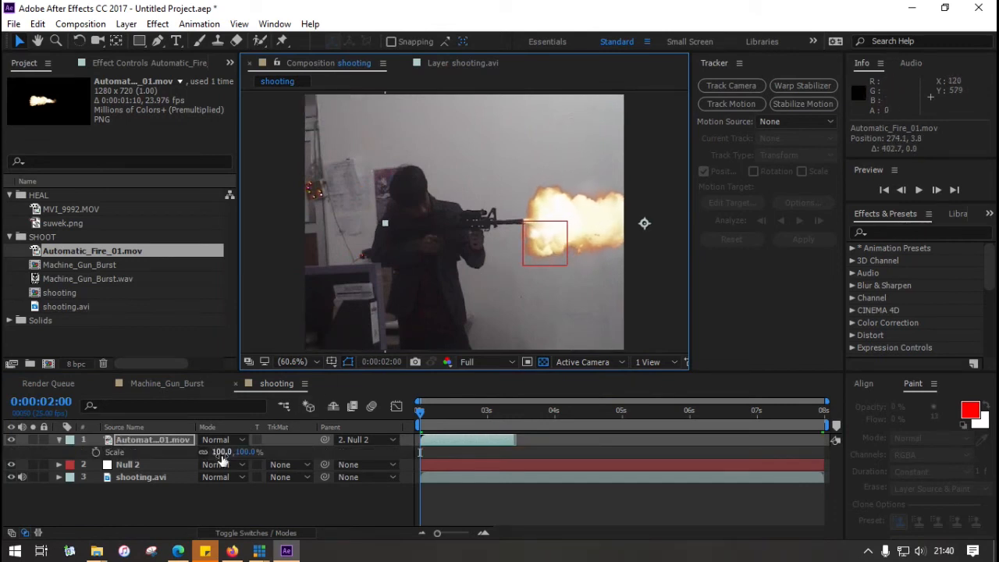
pyautogui.moveTo(222, 452); pyautogui.dragTo(163, 453)
pyautogui.moveTo(644, 238); pyautogui.dragTo(547, 238)
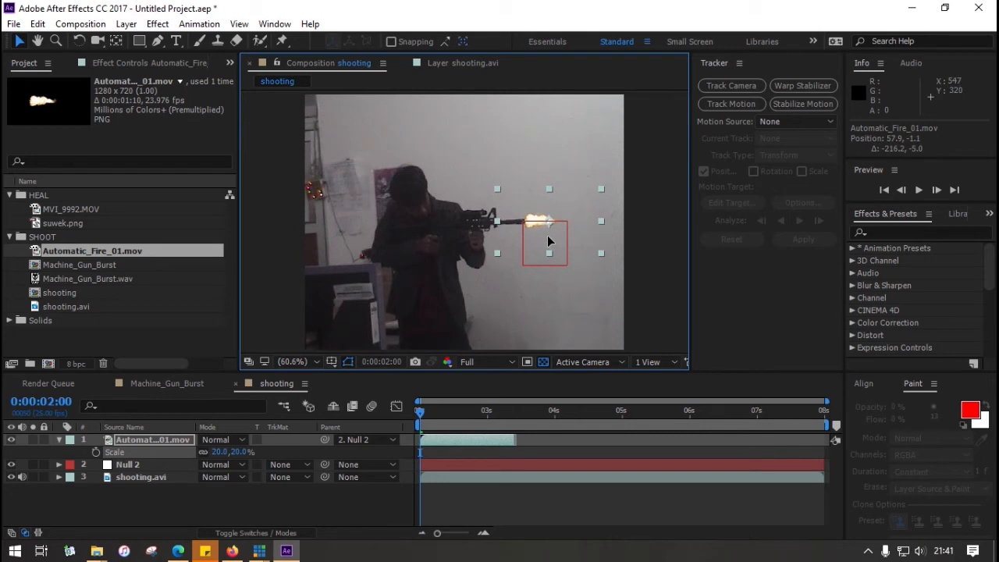
pyautogui.click(559, 297)
# Play the composition repeatedly from 0:00:02:00 to check the muzzle flash's timing and how it follows the rifle.
pyautogui.click(399, 413)
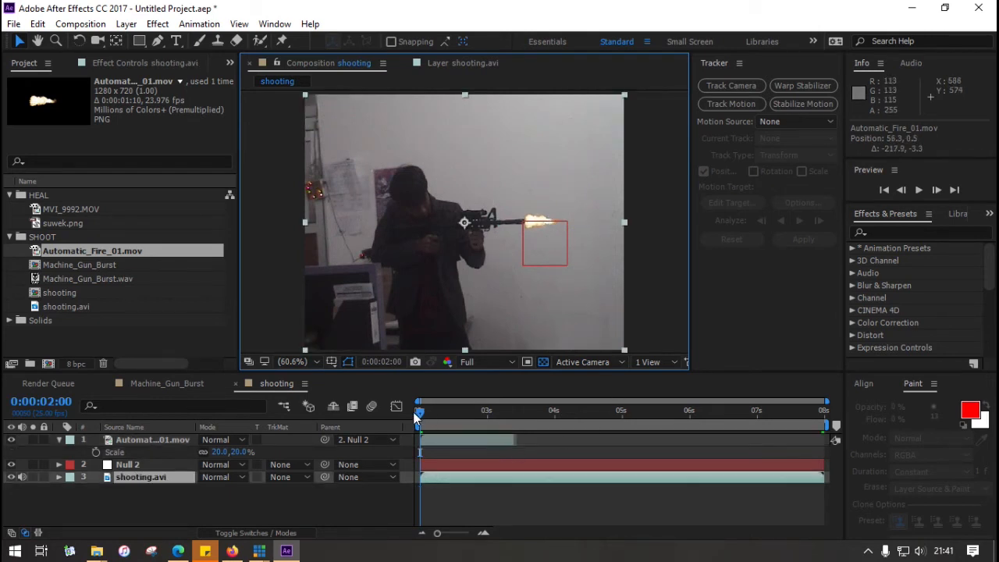
pyautogui.press('space')
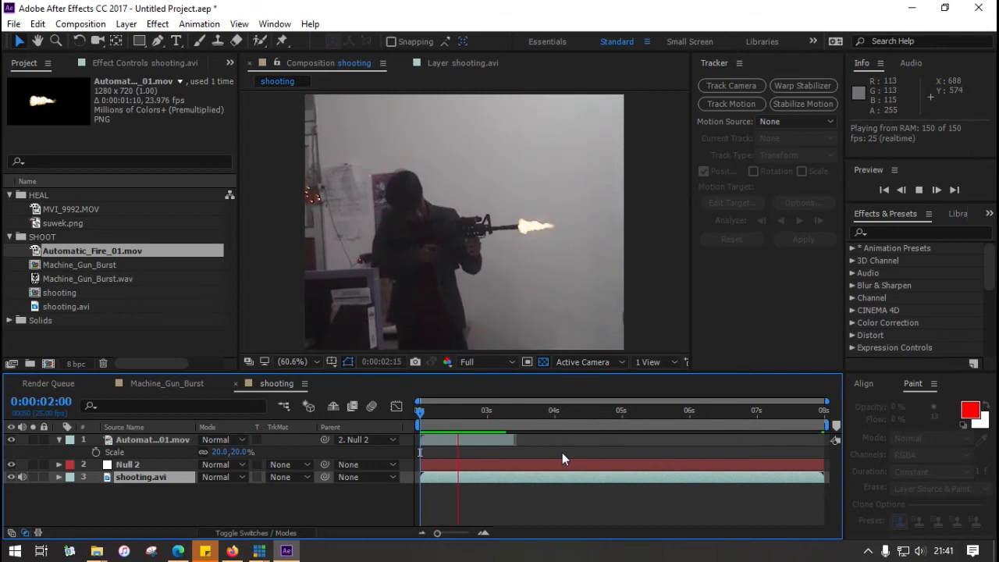
pyautogui.press('space')
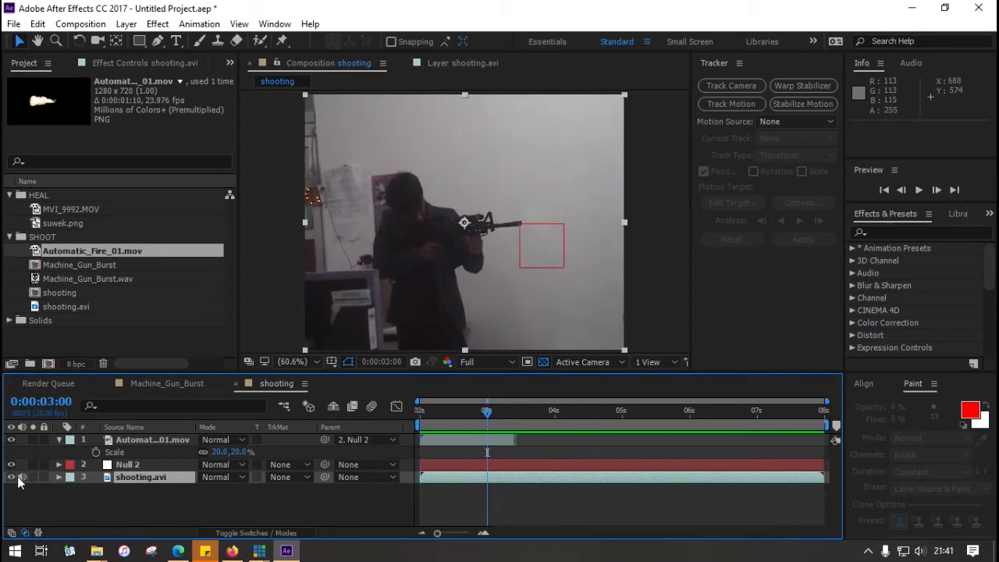
pyautogui.press('space')
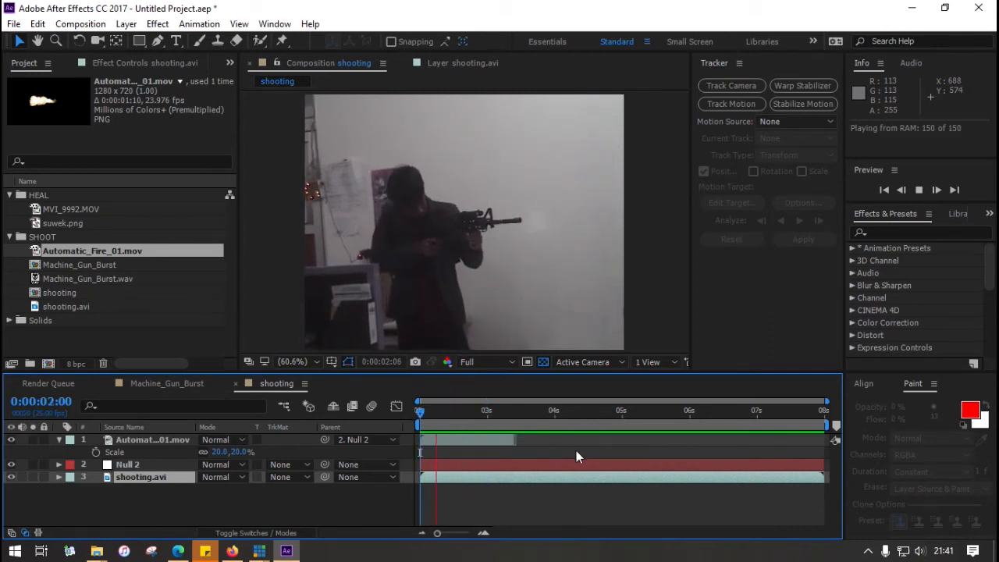
pyautogui.press('space')
pyautogui.press('space')
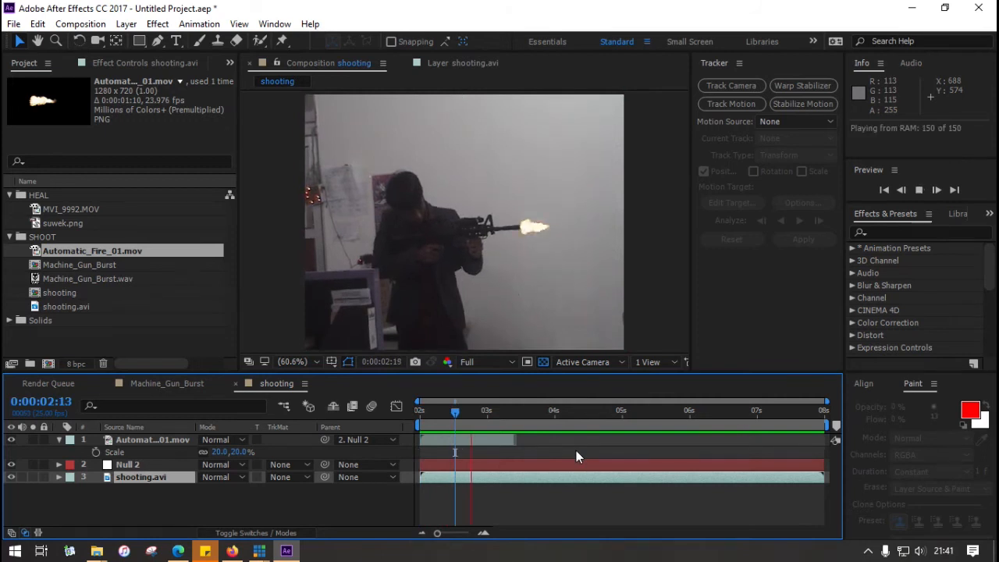
pyautogui.moveTo(500, 411); pyautogui.dragTo(408, 421)
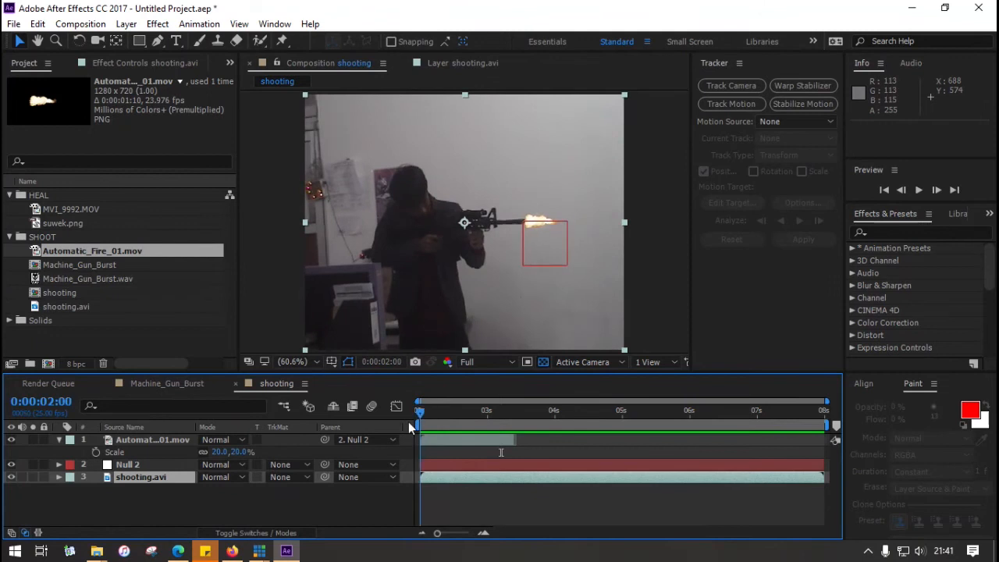
pyautogui.click(654, 339)
pyautogui.press('space')
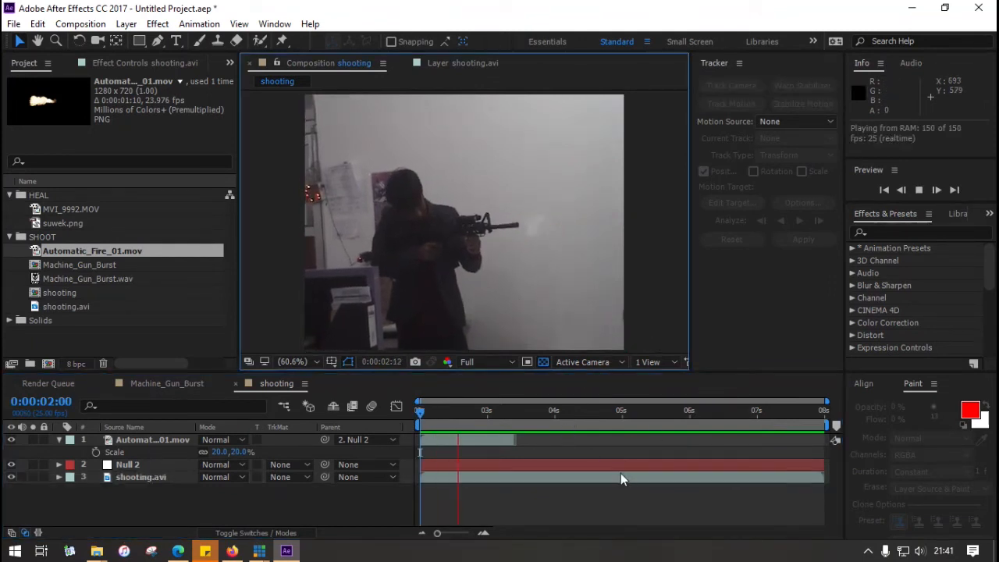
pyautogui.moveTo(417, 402); pyautogui.dragTo(386, 412)
pyautogui.press('space')
pyautogui.press('space')
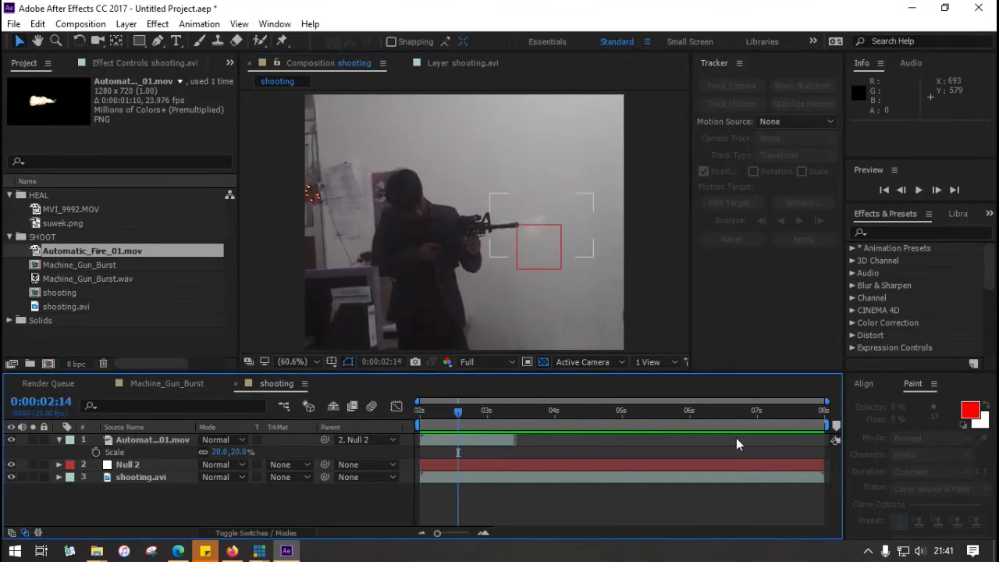
pyautogui.moveTo(458, 408); pyautogui.dragTo(358, 410)
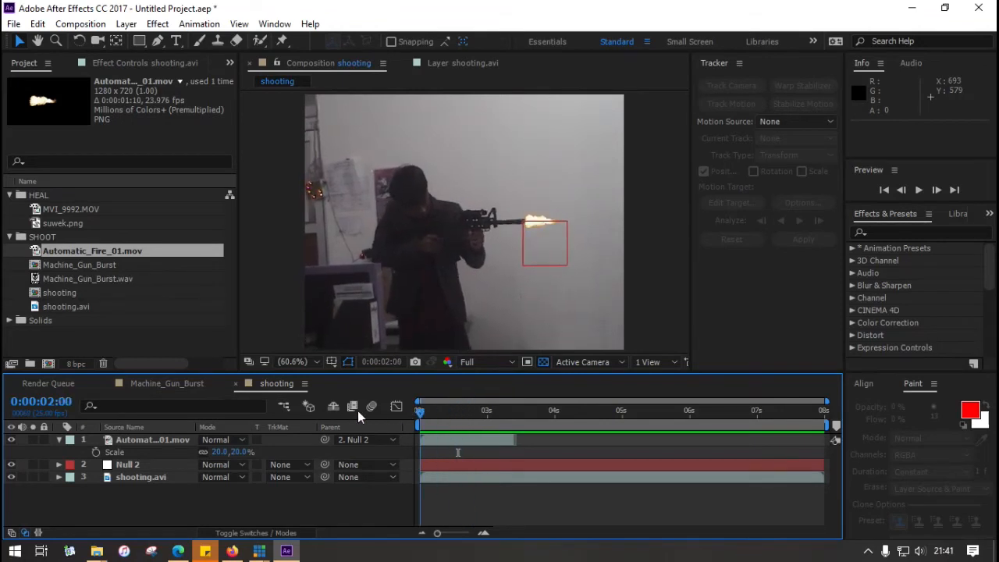
pyautogui.press('space')
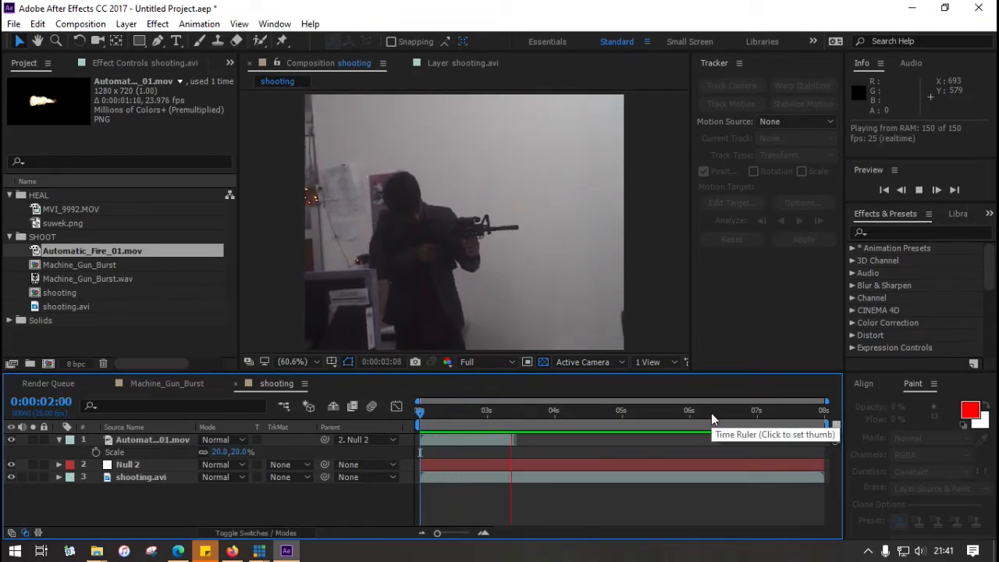
pyautogui.click(422, 413)
pyautogui.press('space')
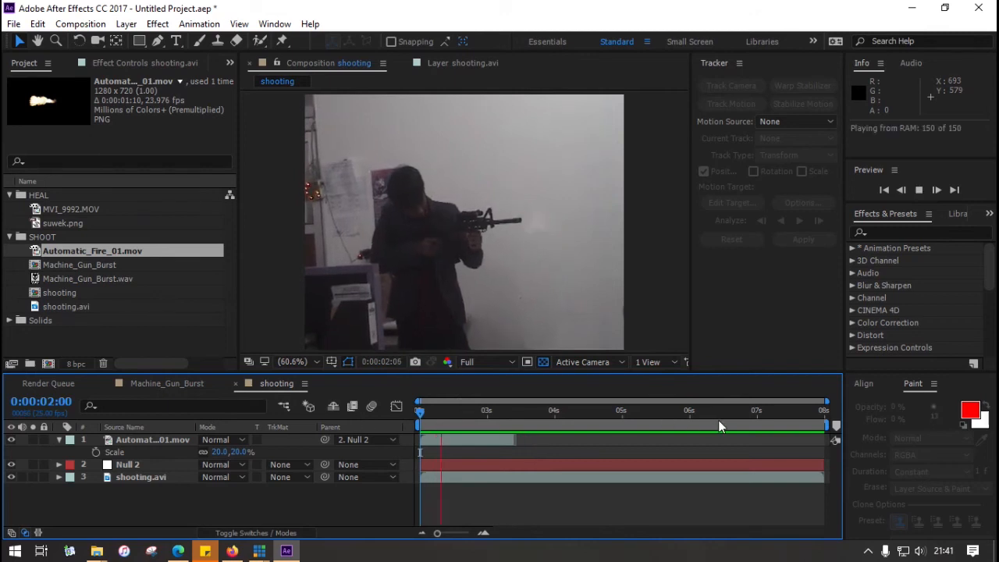
pyautogui.press('space')
# Split the Automatic_Fire_01.mov layer at 0:00:02:08.
pyautogui.moveTo(474, 412); pyautogui.dragTo(439, 427)
pyautogui.click(444, 437)
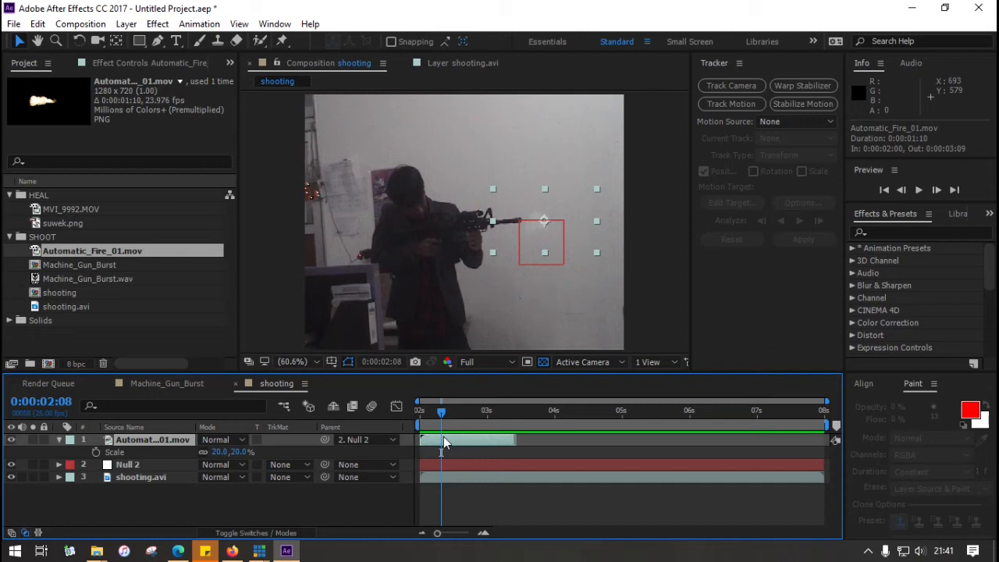
pyautogui.hotkey('ctrl', 'd')
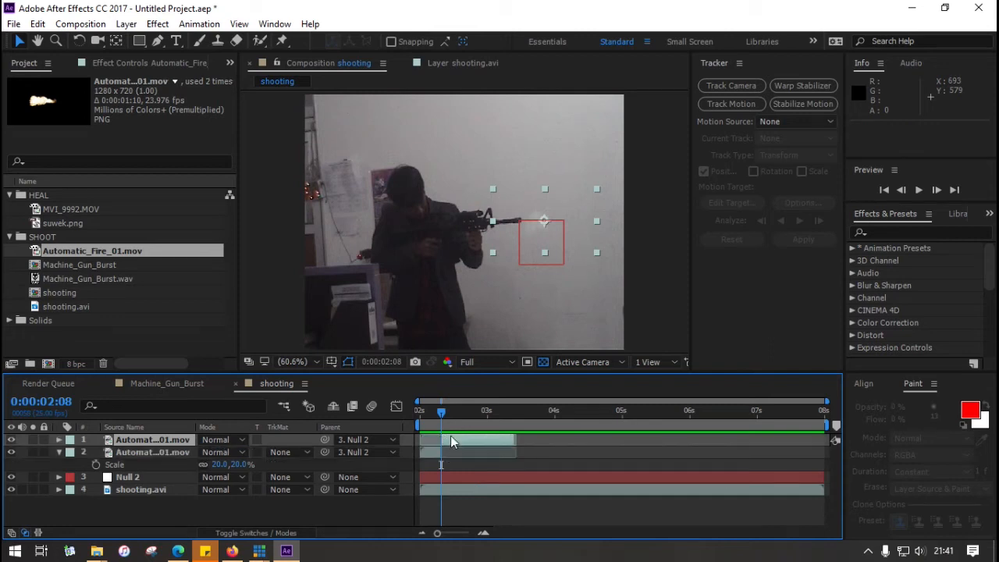
# Shift the second Automatic_Fire_01.mov segment to start at 0:00:02:22, and preview the composition from 0:00:02:00.
pyautogui.press('space')
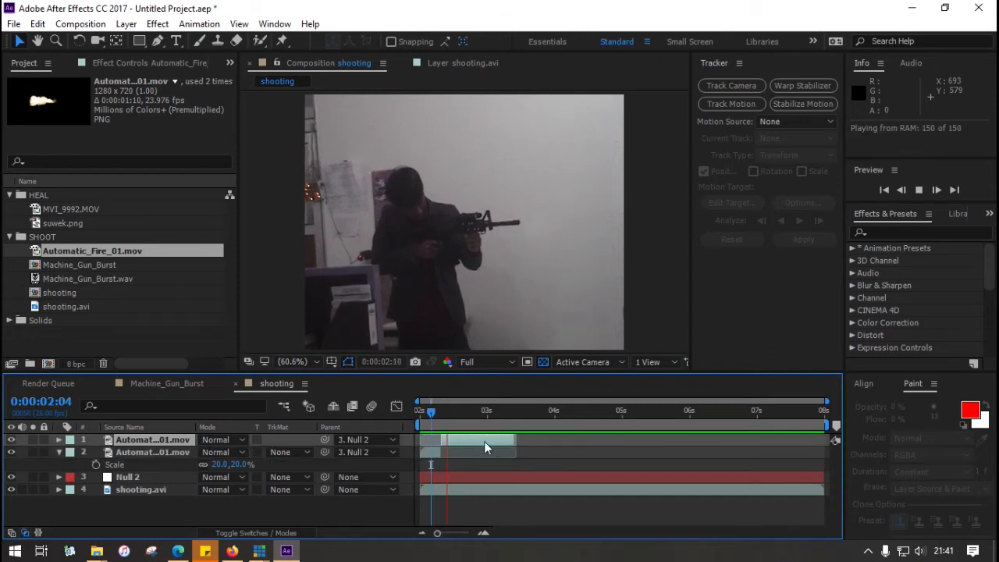
pyautogui.click(417, 413)
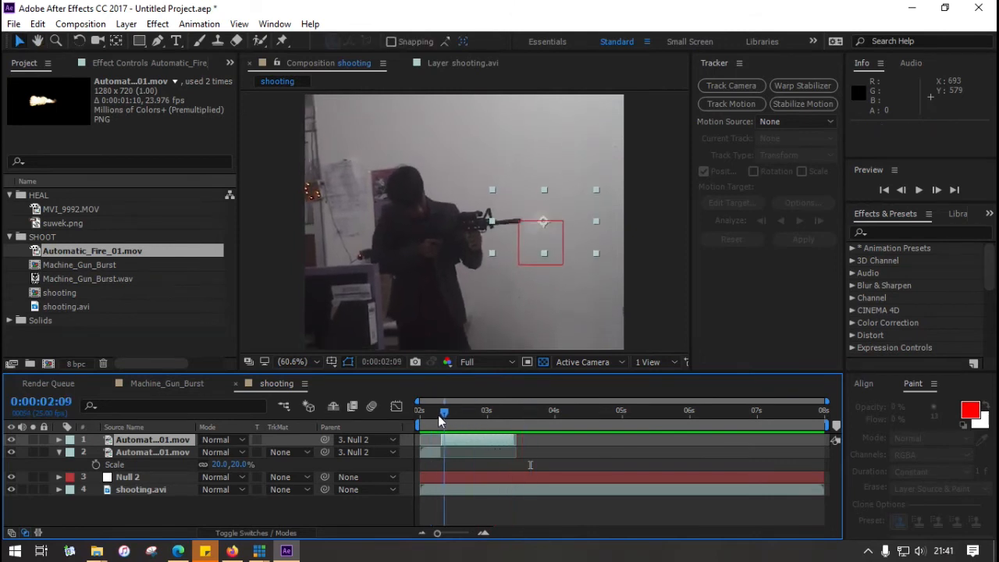
pyautogui.moveTo(493, 440); pyautogui.dragTo(556, 440)
pyautogui.press('space')
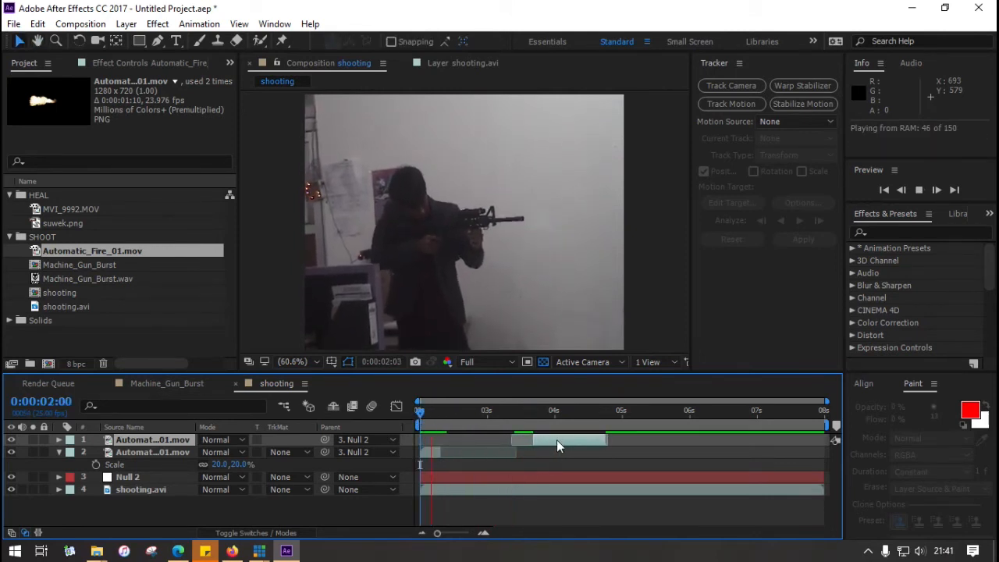
pyautogui.moveTo(506, 410); pyautogui.dragTo(441, 414)
pyautogui.press('space')
pyautogui.press('space')
pyautogui.moveTo(582, 436); pyautogui.dragTo(529, 440)
pyautogui.moveTo(443, 426); pyautogui.dragTo(419, 432)
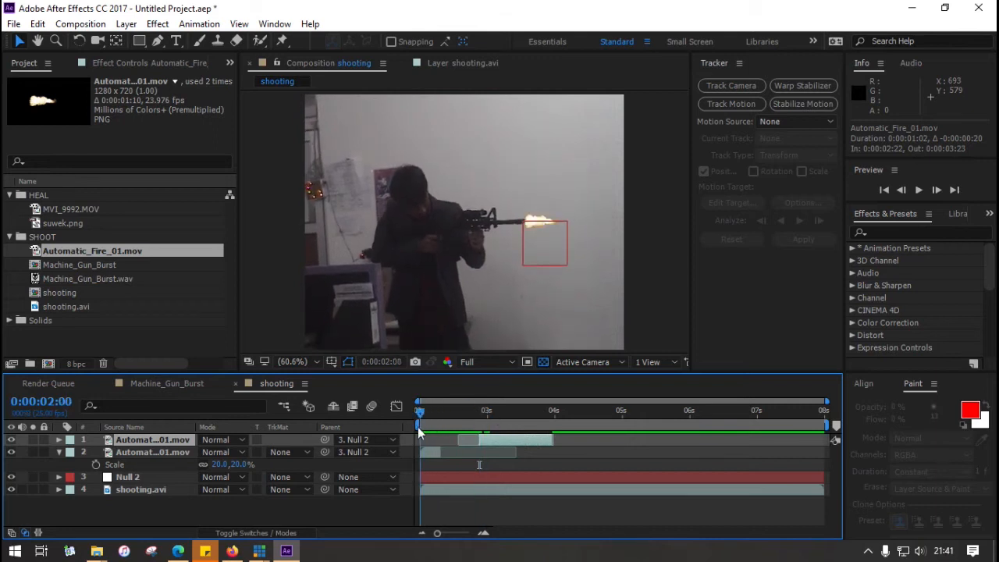
pyautogui.press('space')
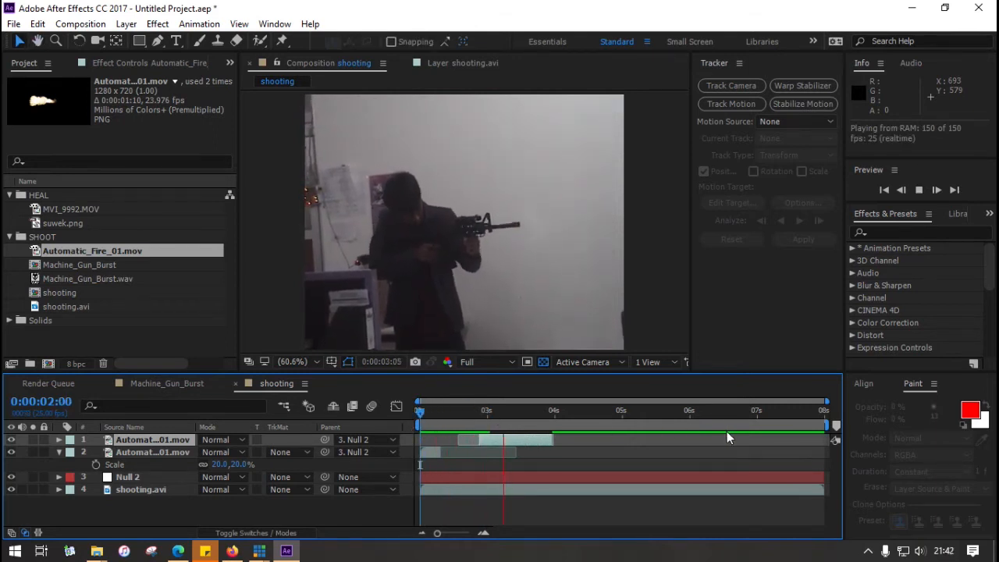
# Duplicate the second Automatic_Fire_01.mov segment, start the copy at 0:00:04:01, and preview the added burst.
pyautogui.press('space')
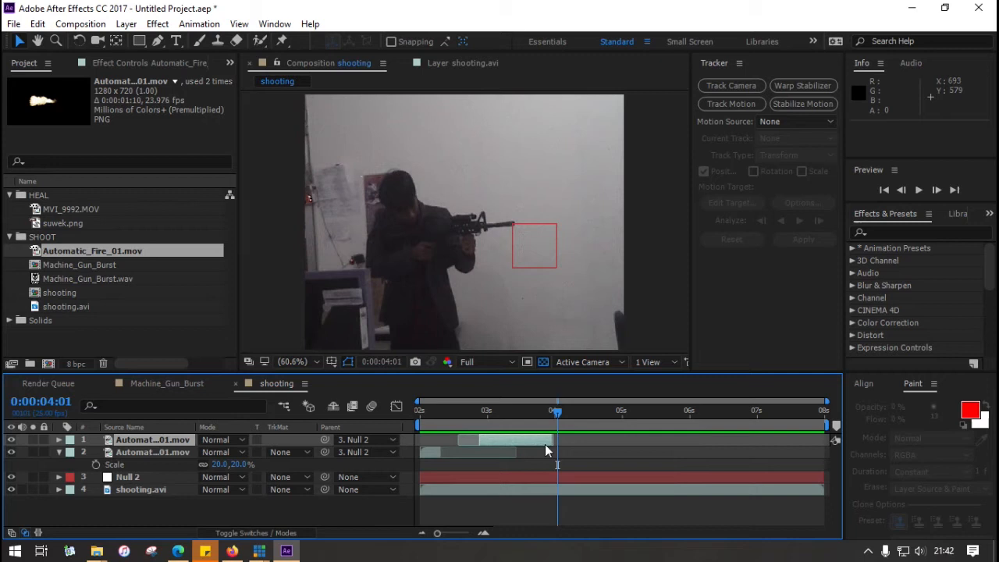
pyautogui.hotkey('ctrl', 'd')
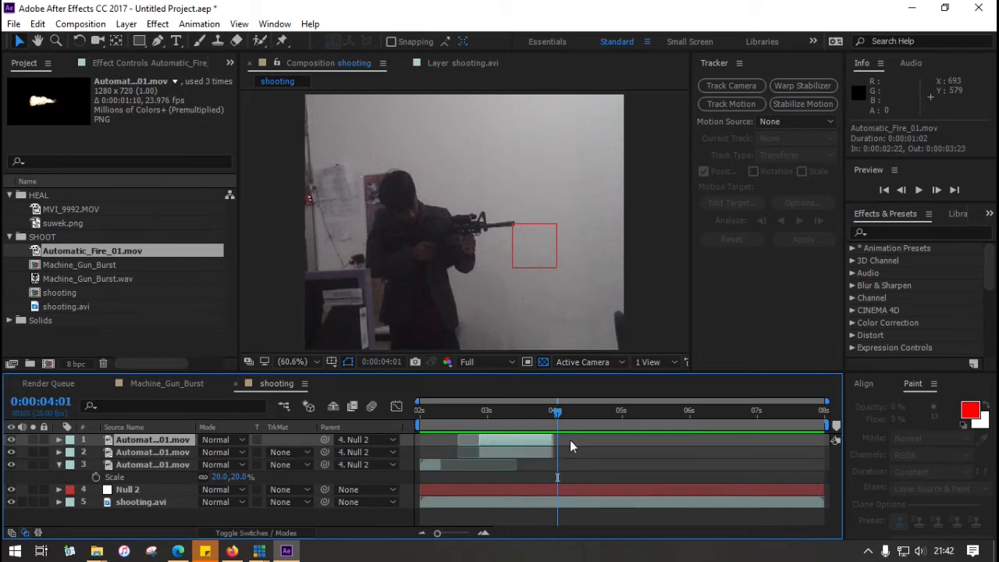
pyautogui.moveTo(525, 439); pyautogui.dragTo(604, 439)
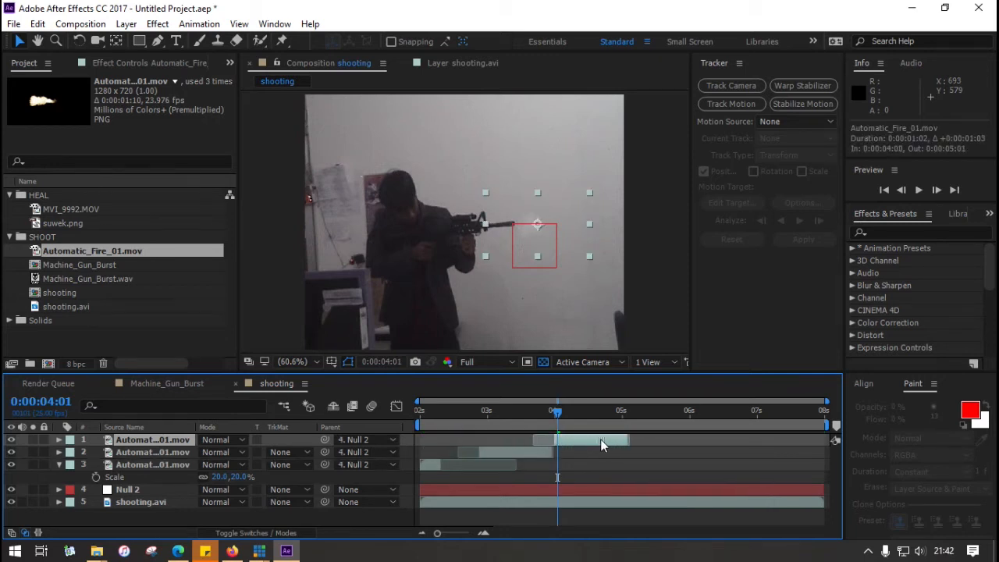
pyautogui.press('space')
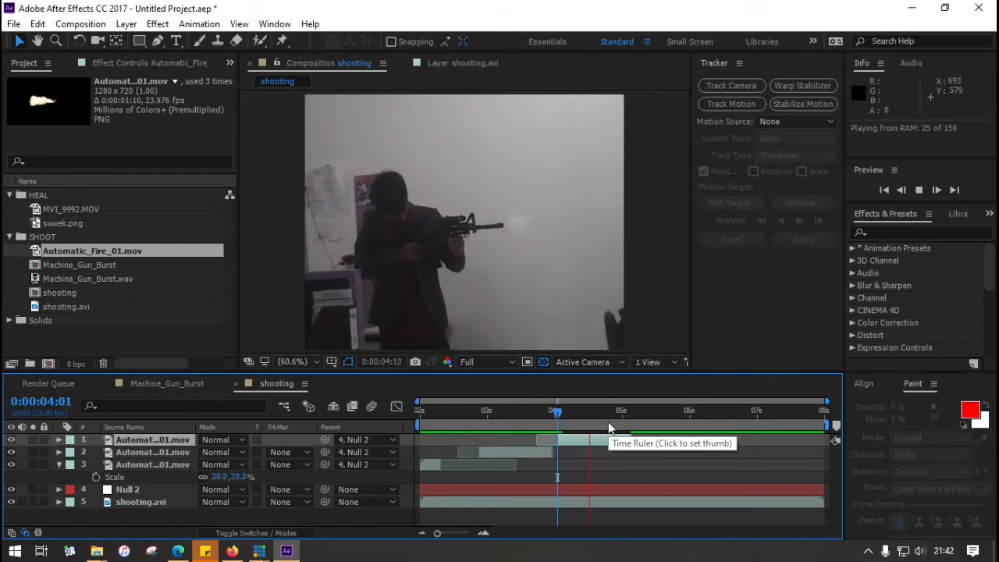
pyautogui.click(611, 419)
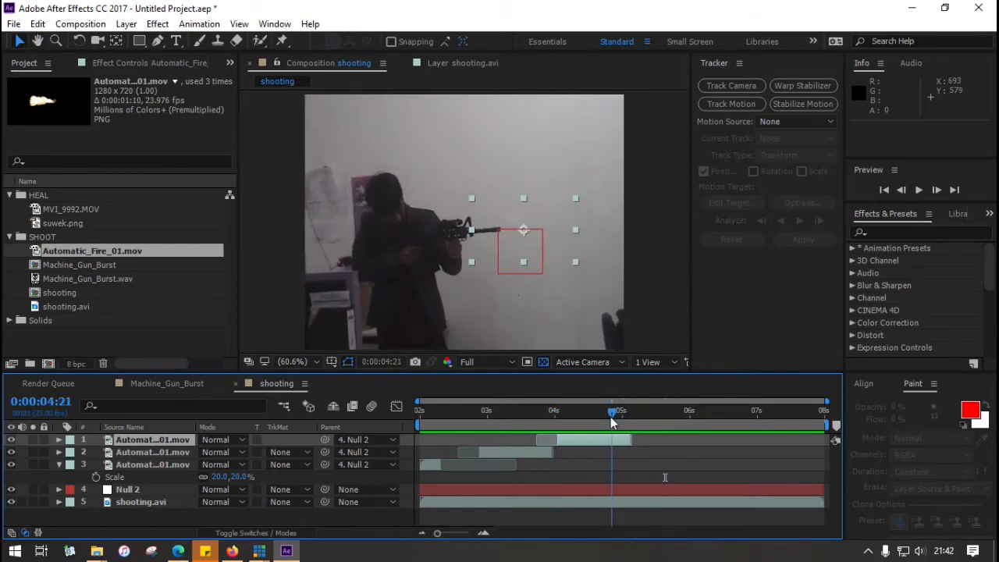
pyautogui.press('space')
pyautogui.press('space')
pyautogui.moveTo(591, 416); pyautogui.dragTo(562, 419)
pyautogui.press('space')
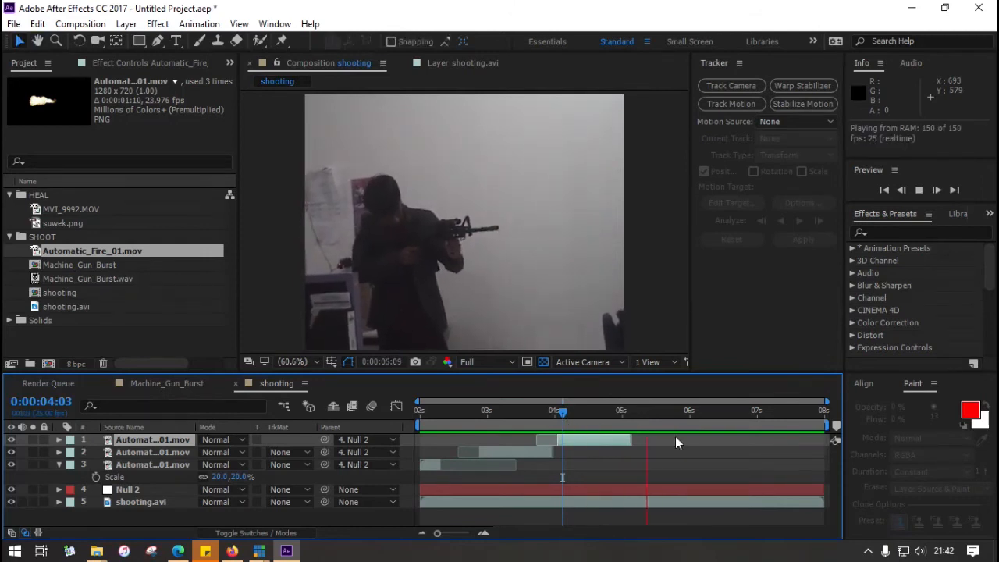
# Duplicate the newest Automatic_Fire_01.mov burst, start the copy at 0:00:05:06, and preview it against the footage.
pyautogui.moveTo(645, 421)
pyautogui.mouseDown()
pyautogui.moveTo(584, 422)
pyautogui.moveTo(642, 428)
pyautogui.mouseUp()
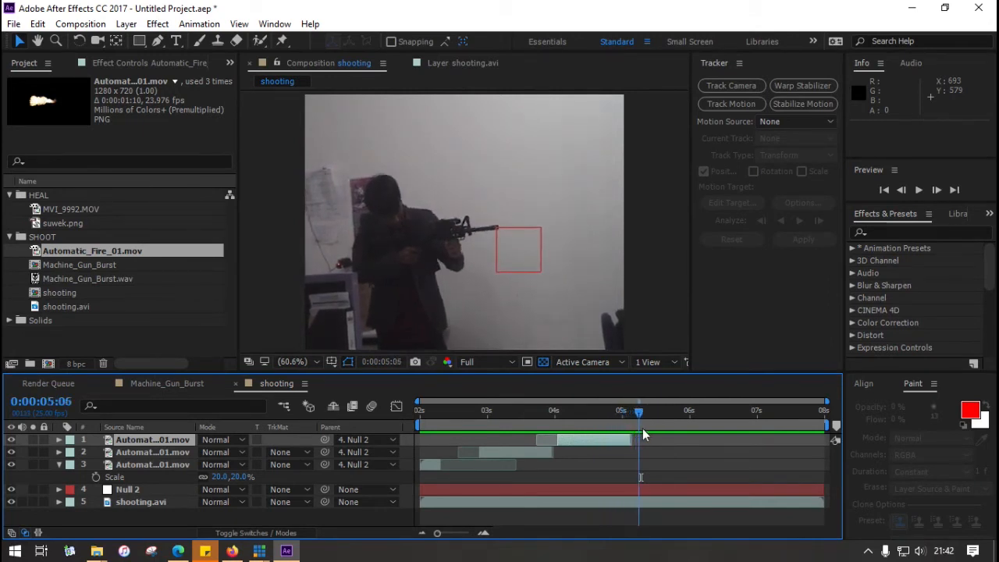
pyautogui.hotkey('ctrl', 'd')
pyautogui.moveTo(614, 442); pyautogui.dragTo(688, 443)
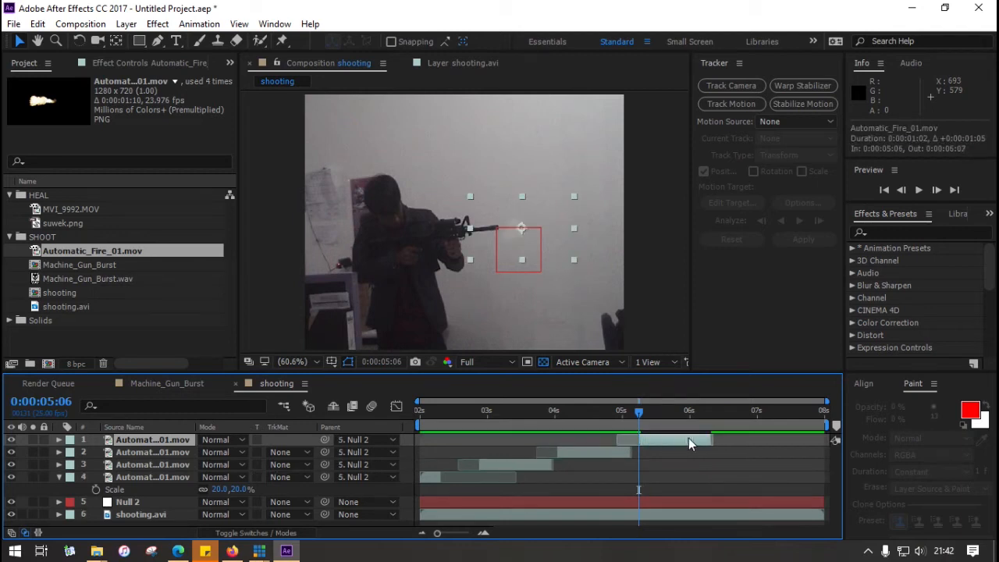
pyautogui.press('space')
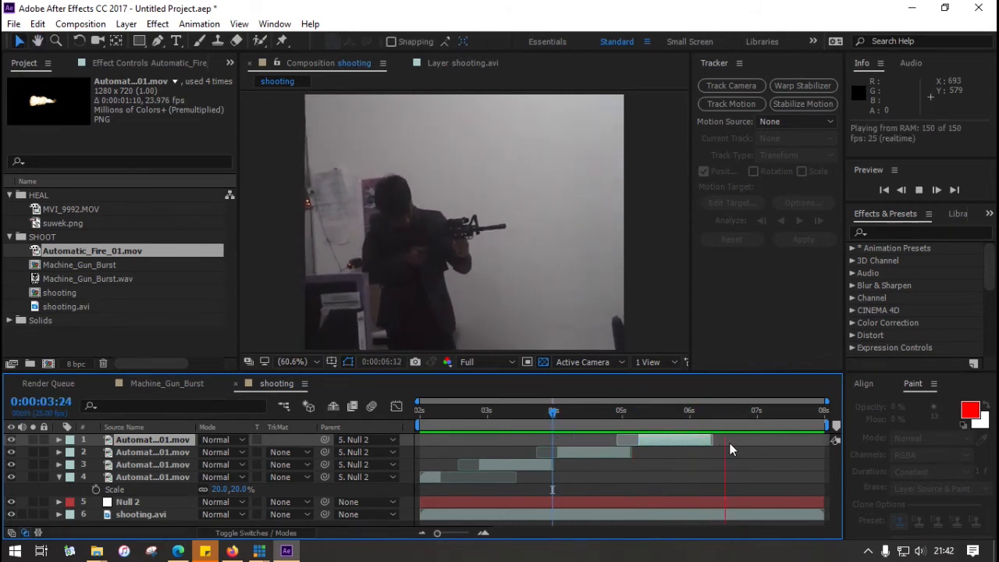
pyautogui.moveTo(743, 412); pyautogui.dragTo(598, 440)
pyautogui.press('space')
pyautogui.press('space')
# Add another copy of the Automatic_Fire_01.mov burst starting at 0:00:06:01, and play back that part.
pyautogui.moveTo(708, 412); pyautogui.dragTo(692, 428)
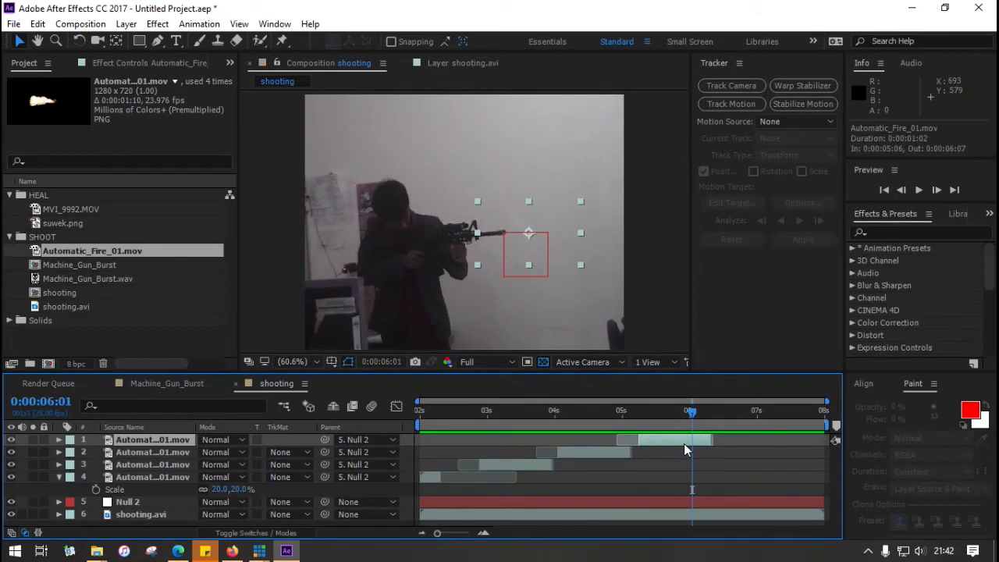
pyautogui.hotkey('ctrl', 'd')
pyautogui.moveTo(669, 439); pyautogui.dragTo(687, 420)
pyautogui.press('space')
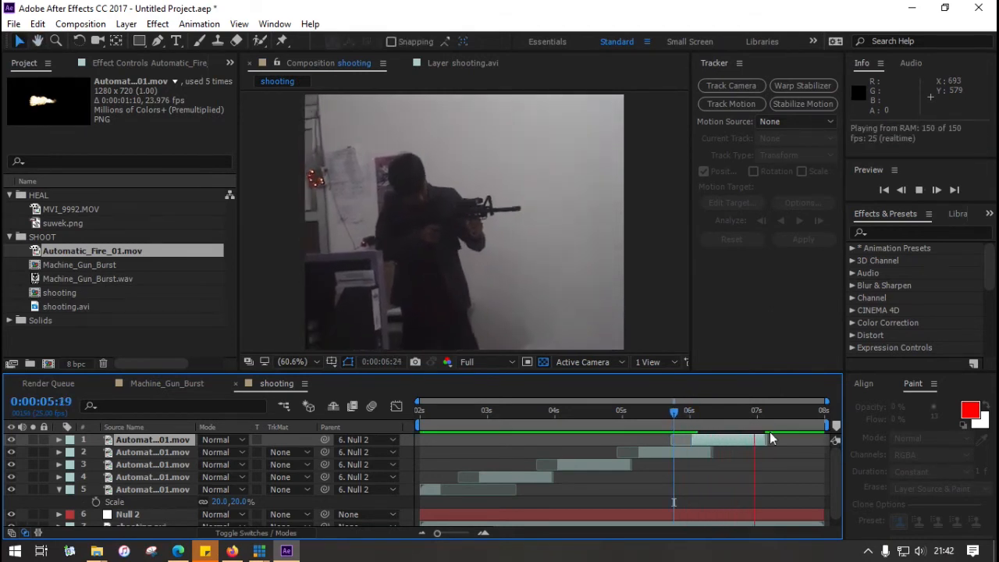
pyautogui.press('space')
# Add a further Automatic_Fire_01.mov burst by duplicating the topmost segment and starting it at 0:00:06:14, then preview the timing.
pyautogui.moveTo(758, 411); pyautogui.dragTo(727, 422)
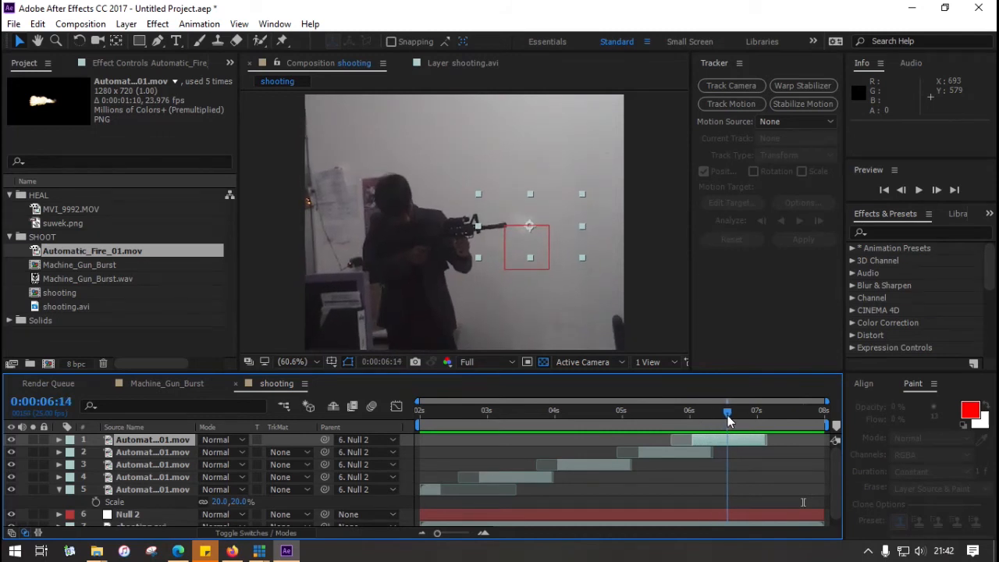
pyautogui.hotkey('ctrl', 'd')
pyautogui.moveTo(731, 438); pyautogui.dragTo(775, 435)
pyautogui.press('space')
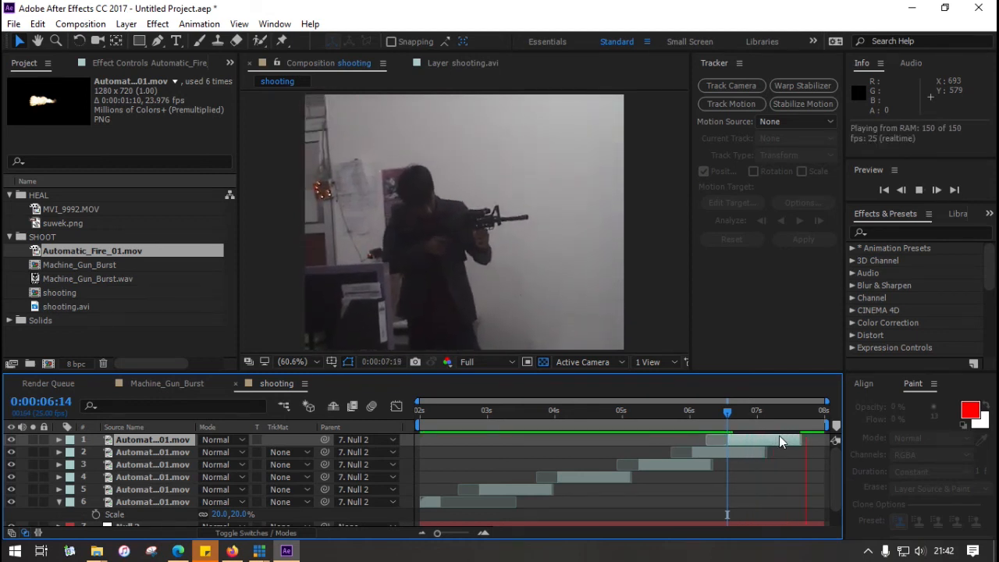
# Duplicate the topmost Automatic_Fire_01.mov segment, start the last burst at 0:00:07:14, and preview the whole firing sequence.
pyautogui.moveTo(732, 419); pyautogui.dragTo(798, 427)
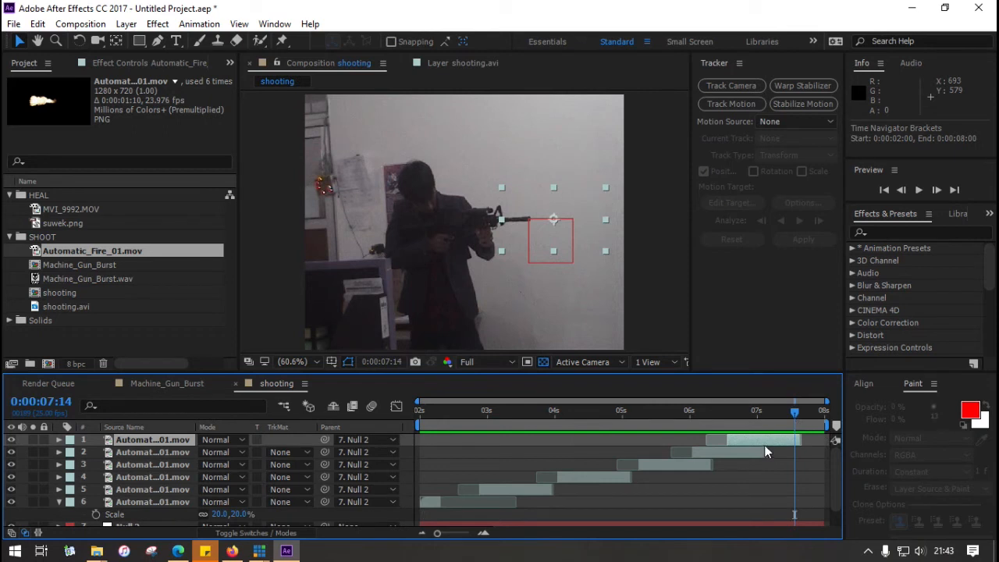
pyautogui.hotkey('ctrl', 'd')
pyautogui.moveTo(772, 440); pyautogui.dragTo(838, 441)
pyautogui.press('space')
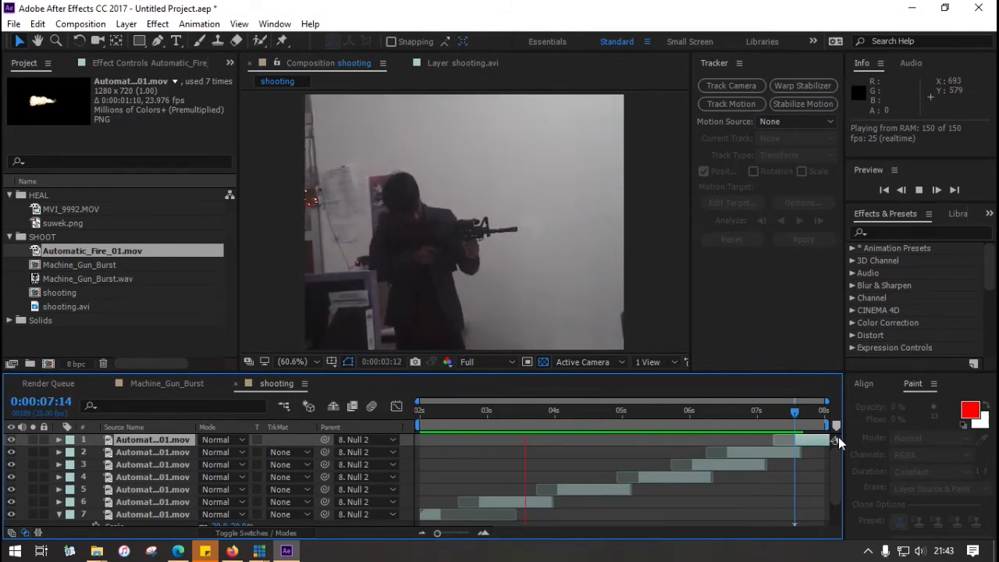
pyautogui.press('space')
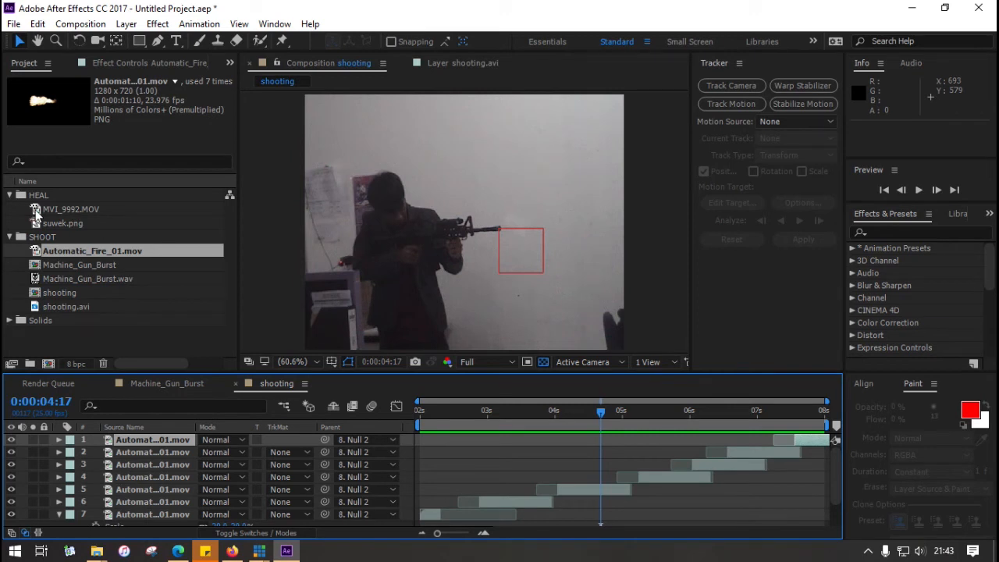
# Create a new composition from MVI_9992.MOV, cut the clip's start at 0:00:01:42, and shift the remainder to the composition's beginning.
pyautogui.moveTo(36, 214); pyautogui.dragTo(48, 364)
pyautogui.moveTo(425, 424); pyautogui.dragTo(472, 430)
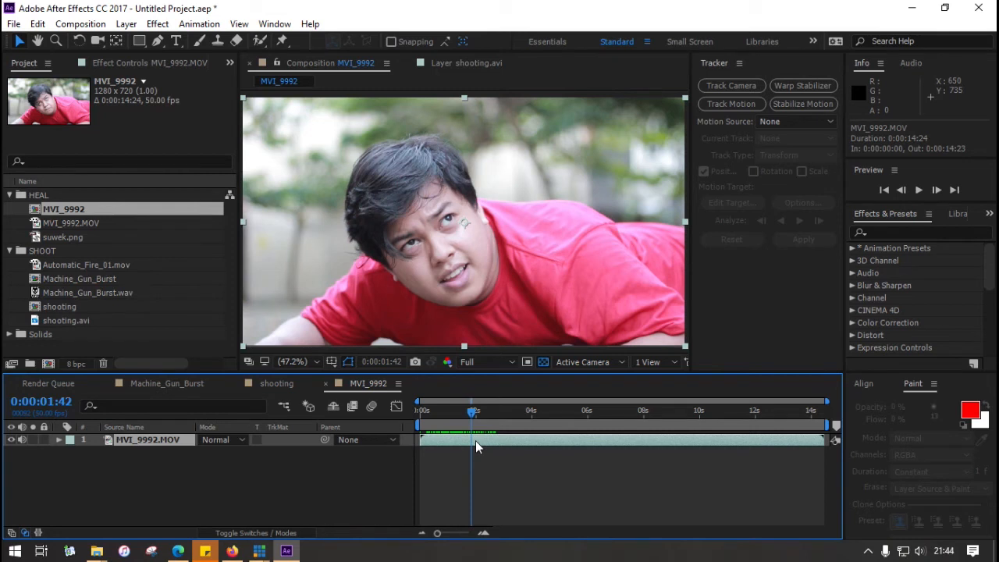
pyautogui.hotkey('alt', '[')
pyautogui.moveTo(476, 440); pyautogui.dragTo(419, 441)
# Trim the MVI_9992.MOV layer's end at 0:00:03:49, and trim the composition to a work area ending at 0:00:03:46.
pyautogui.moveTo(472, 412); pyautogui.dragTo(532, 428)
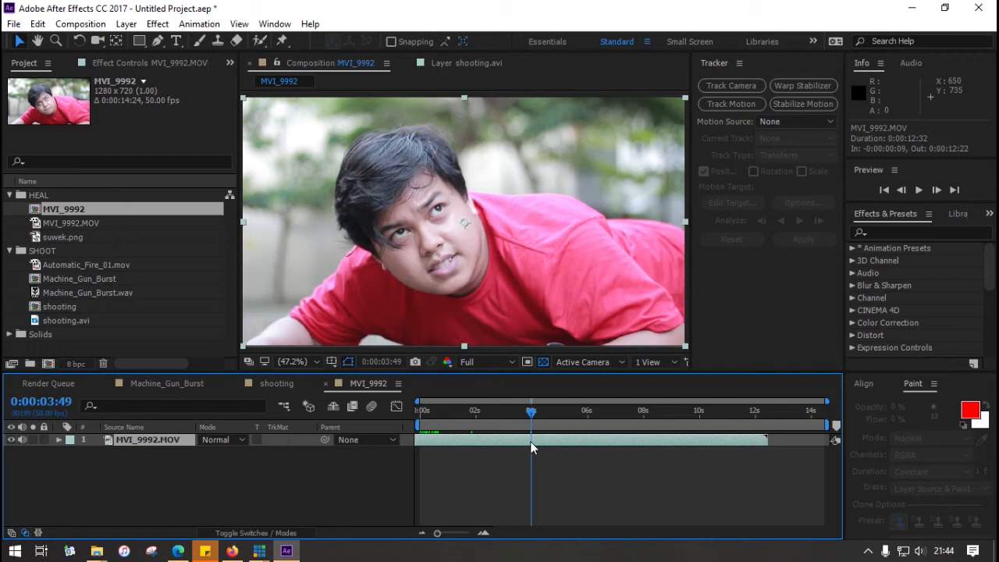
pyautogui.hotkey('alt', ']')
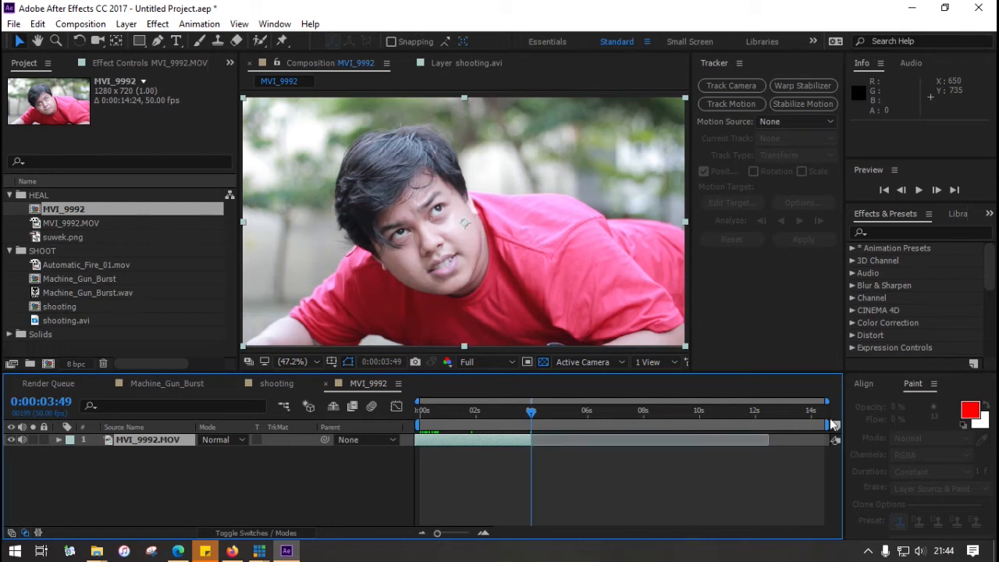
pyautogui.moveTo(829, 424); pyautogui.dragTo(534, 422)
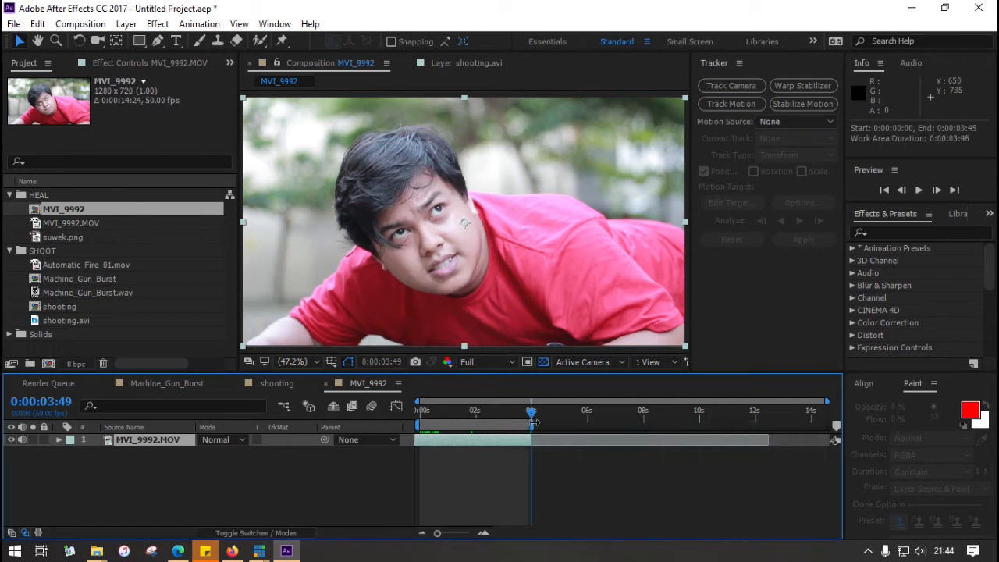
pyautogui.rightClick(520, 422)
pyautogui.click(546, 463)
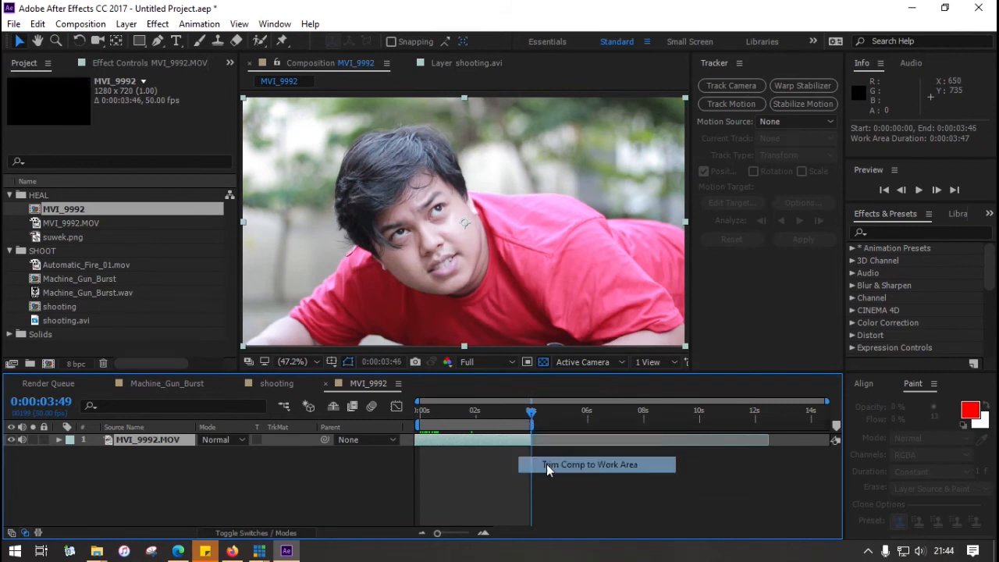
pyautogui.moveTo(597, 412); pyautogui.dragTo(359, 412)
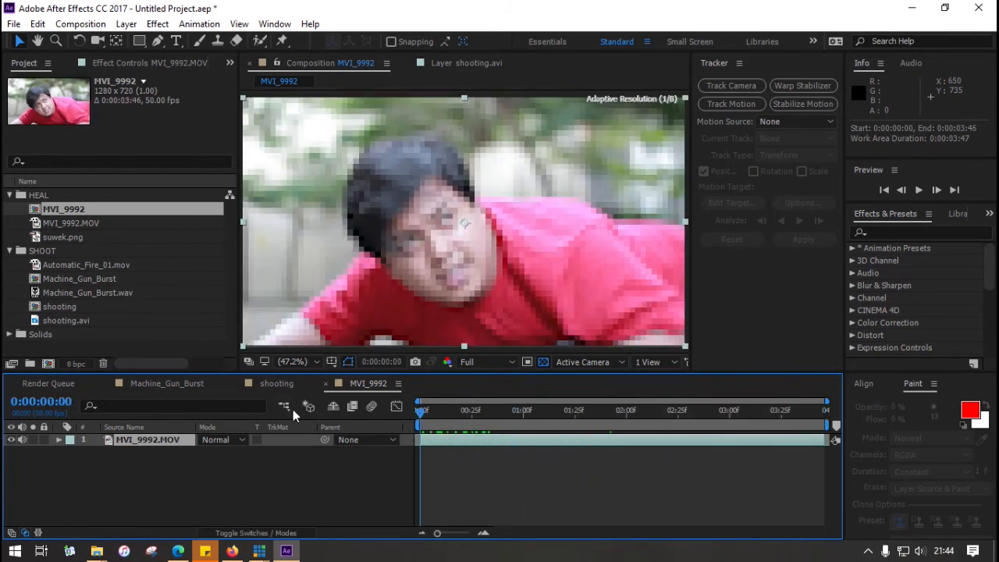
pyautogui.press('space')
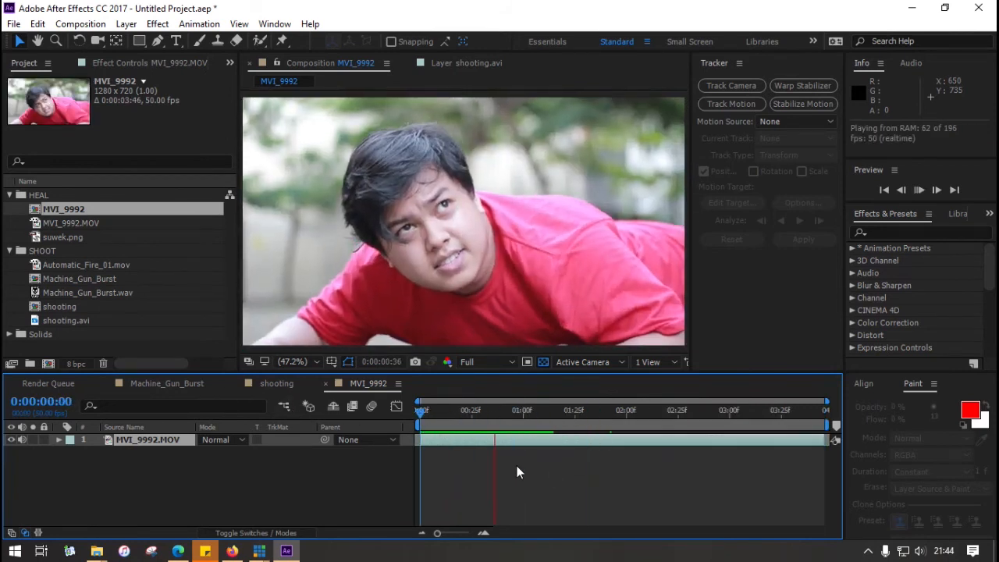
pyautogui.press('space')
# Add suwek.png above MVI_9992.MOV in the composition and hide the wound layer.
pyautogui.moveTo(57, 237); pyautogui.dragTo(170, 442)
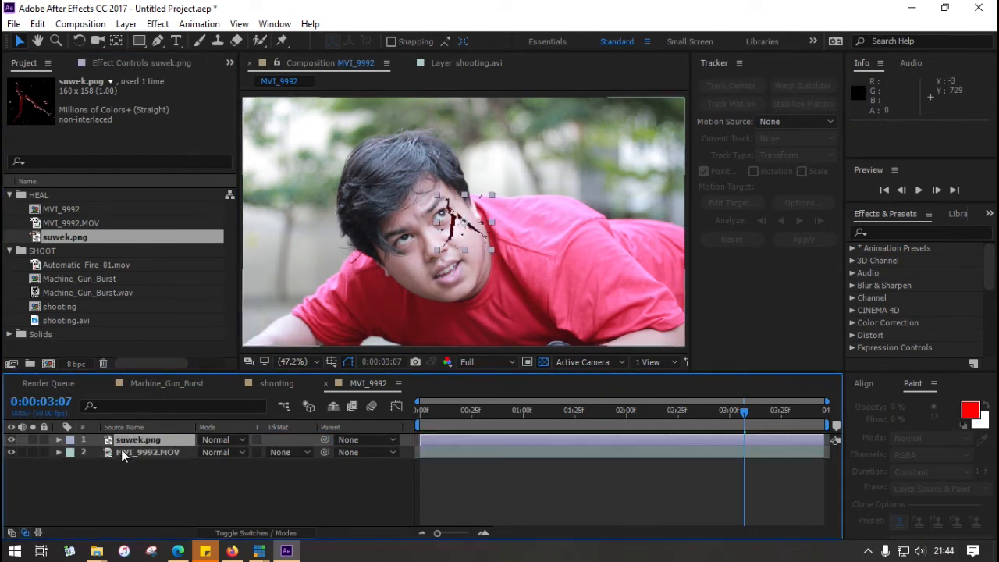
pyautogui.click(11, 440)
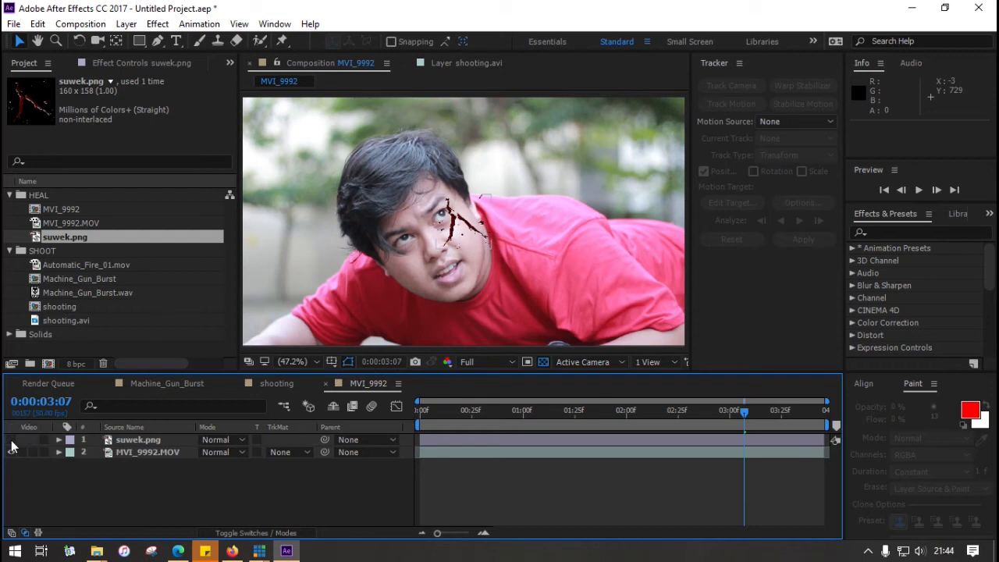
# Set up motion tracking on MVI_9992.MOV from 0:00:00:00 with rotation and scale enabled, placing Track Point 1 at the eye's inner corner.
pyautogui.click(145, 452)
pyautogui.click(422, 410)
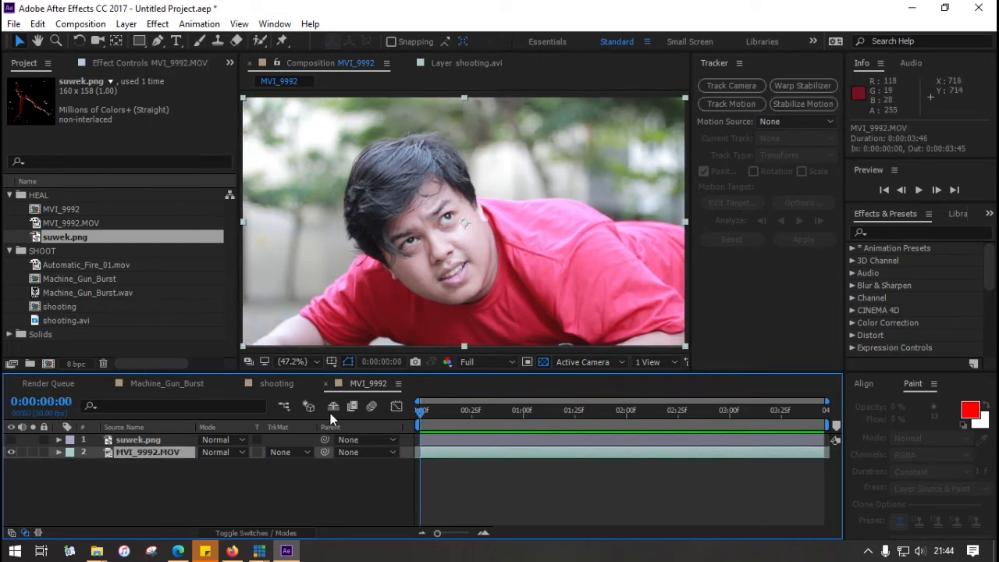
pyautogui.click(736, 101)
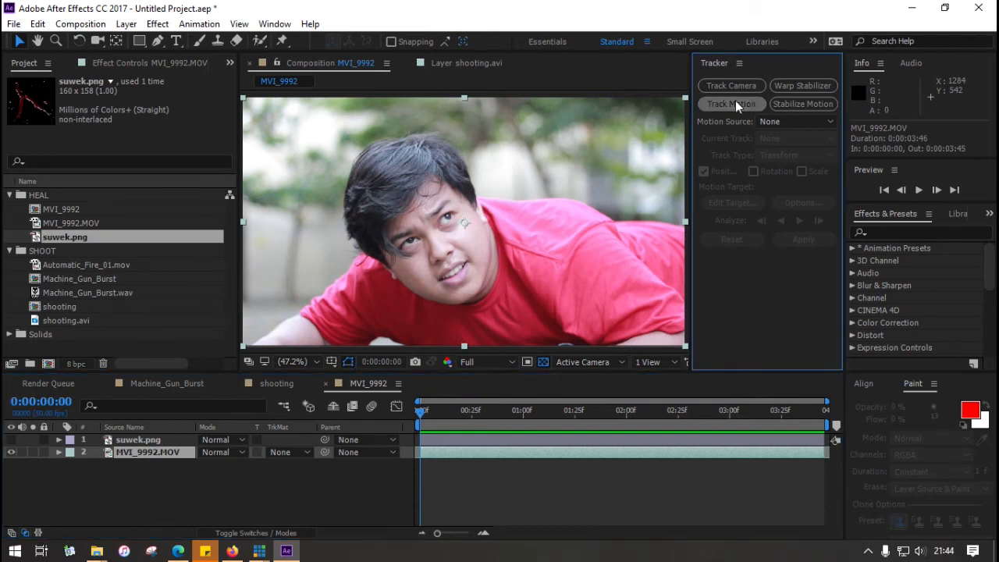
pyautogui.moveTo(464, 201); pyautogui.dragTo(394, 243)
pyautogui.click(732, 163)
pyautogui.click(754, 172)
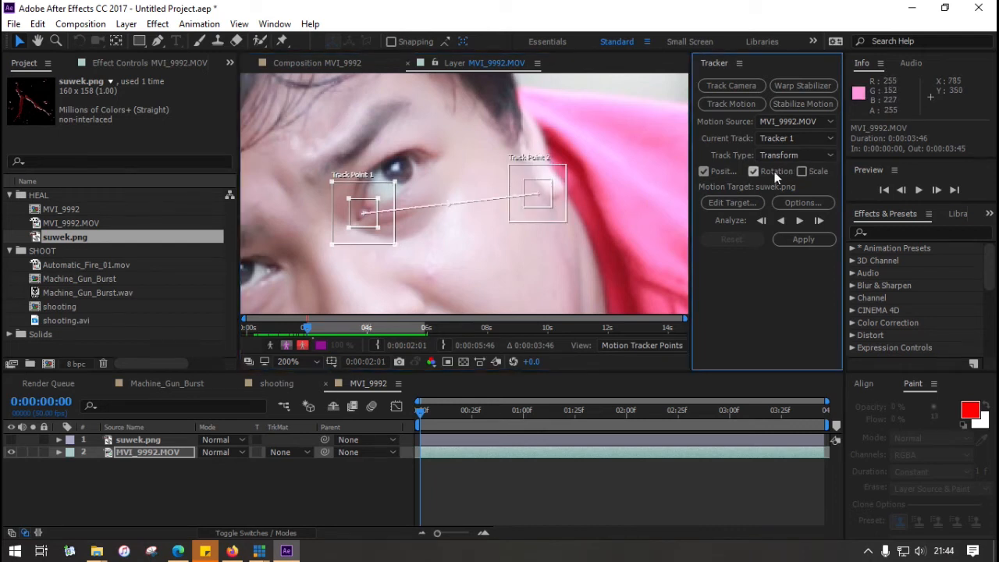
pyautogui.click(809, 172)
# Place Track Point 2 on the man's nostril and enlarge its tracking region to enclose the dark detail.
pyautogui.scroll(-1, 535, 214)
pyautogui.click(502, 200)
pyautogui.moveTo(503, 200); pyautogui.dragTo(436, 268)
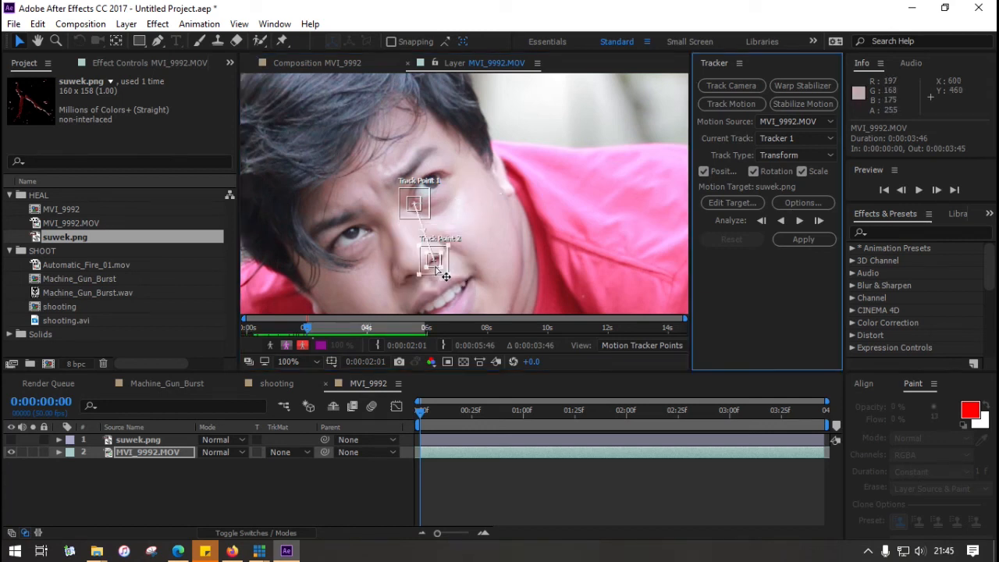
pyautogui.scroll(2, 437, 268)
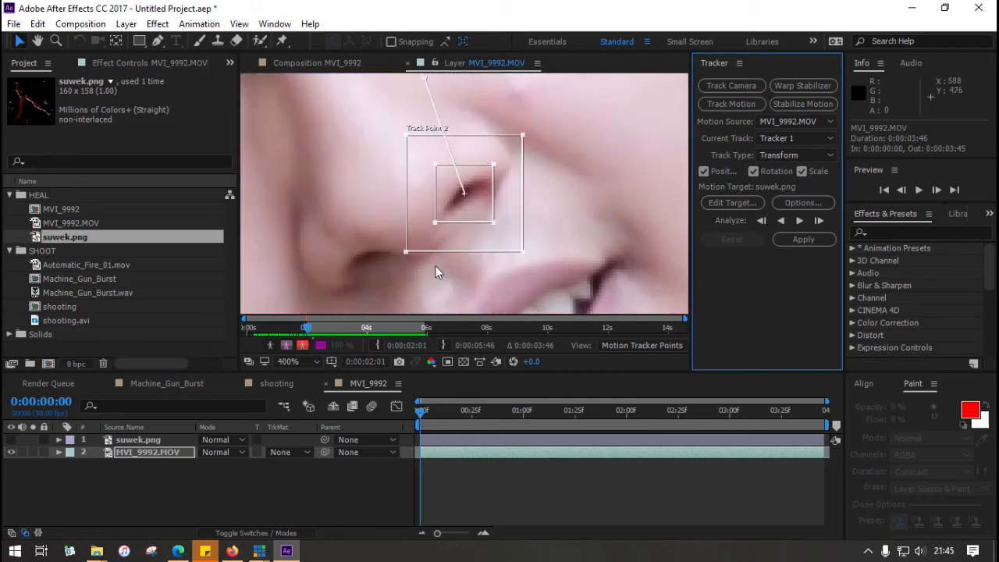
pyautogui.moveTo(494, 223); pyautogui.dragTo(529, 257)
pyautogui.scroll(-2, 554, 232)
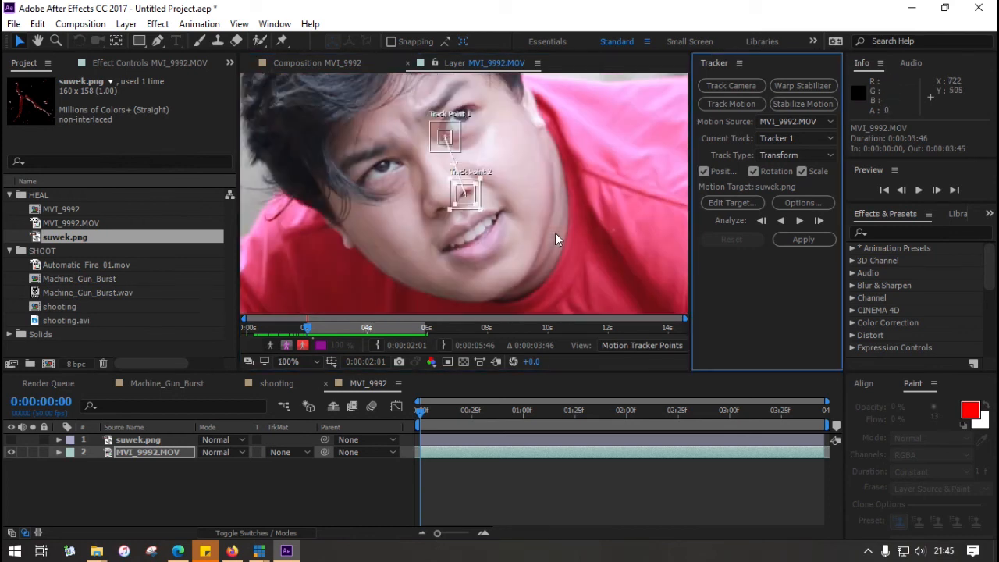
# Add a new null object to the MVI_9992 composition.
pyautogui.scroll(-1, 555, 232)
pyautogui.click(126, 473)
pyautogui.rightClick(127, 473)
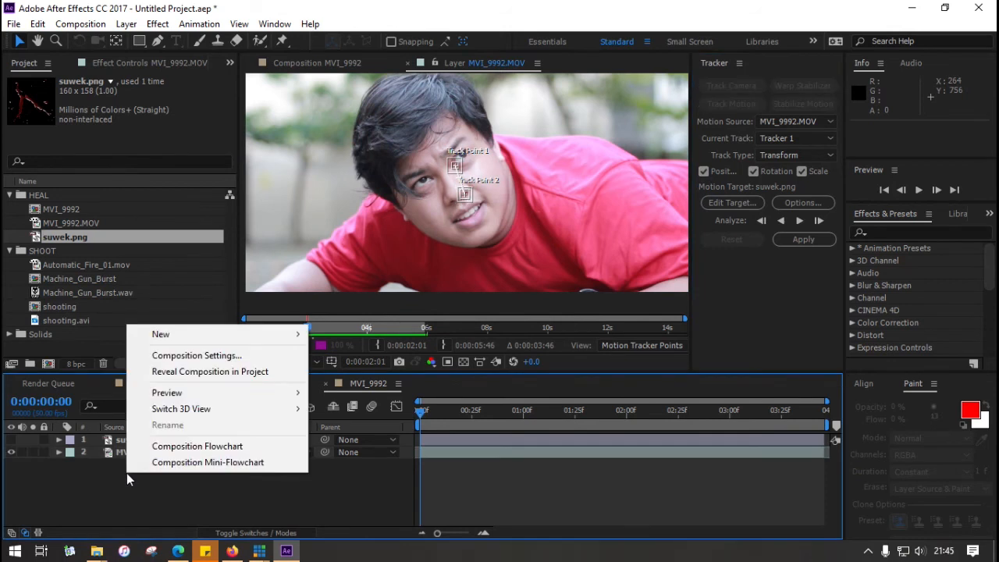
pyautogui.moveTo(215, 333)
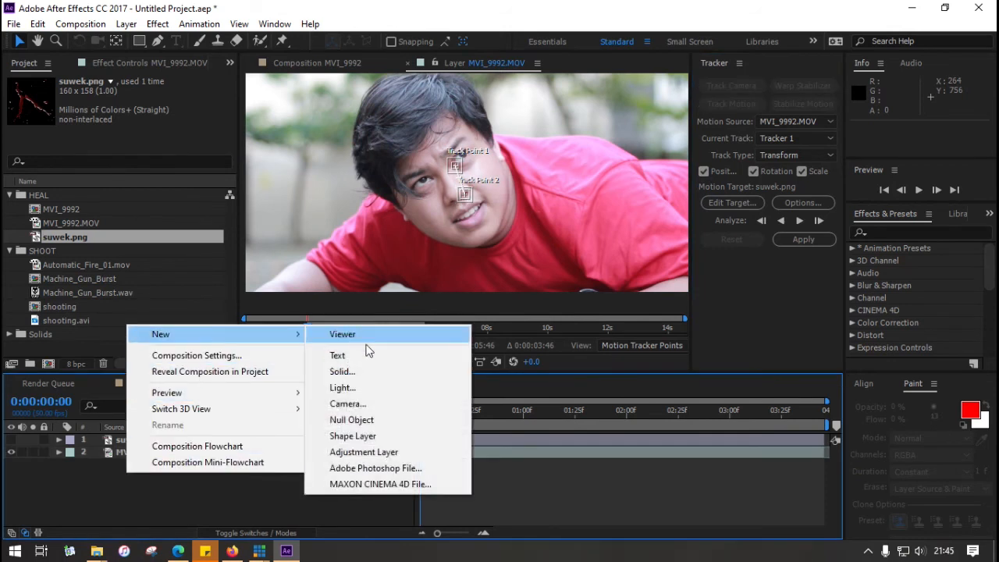
pyautogui.click(380, 420)
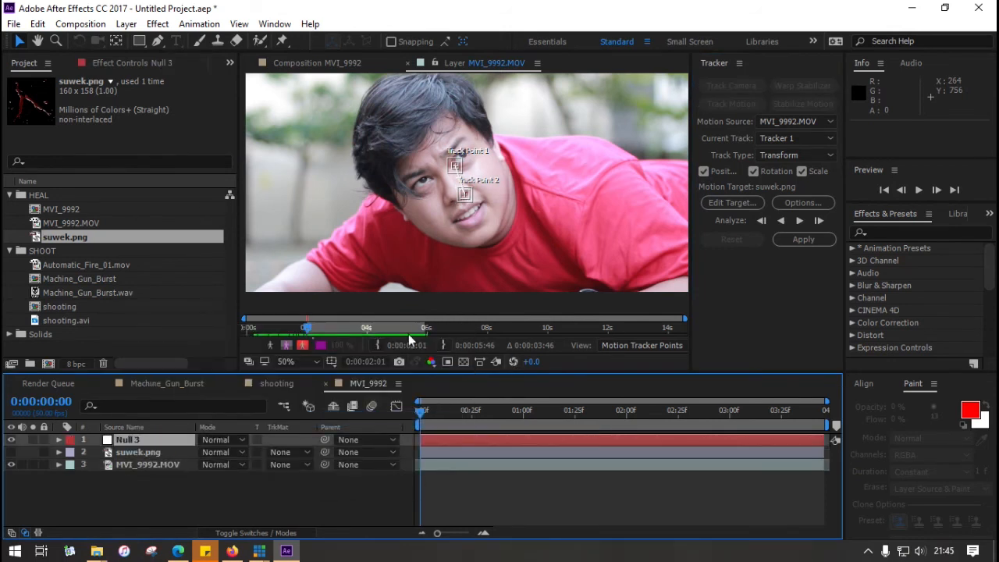
# Set the tracker's motion target to the Null 3 layer.
pyautogui.click(755, 203)
pyautogui.click(488, 240)
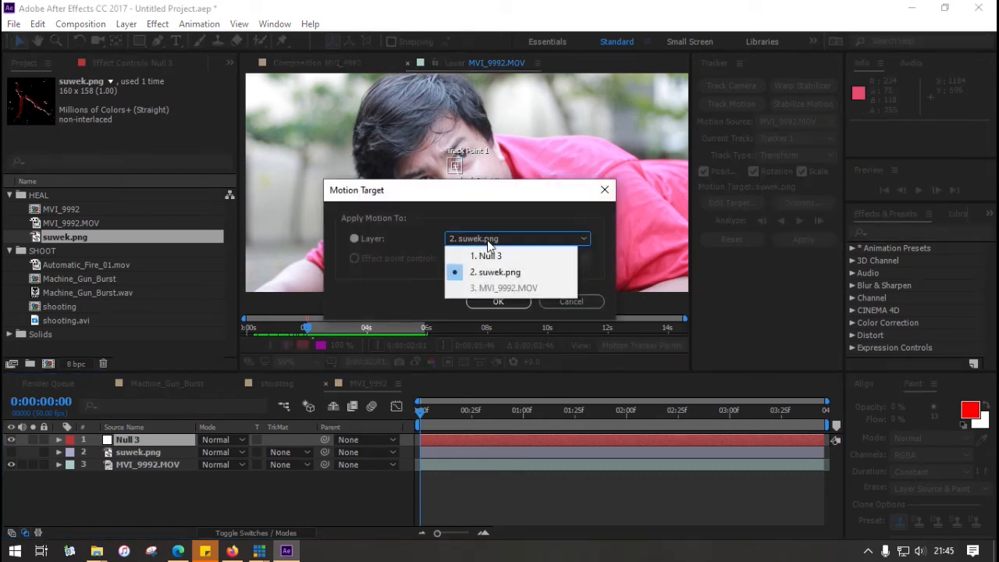
pyautogui.click(490, 262)
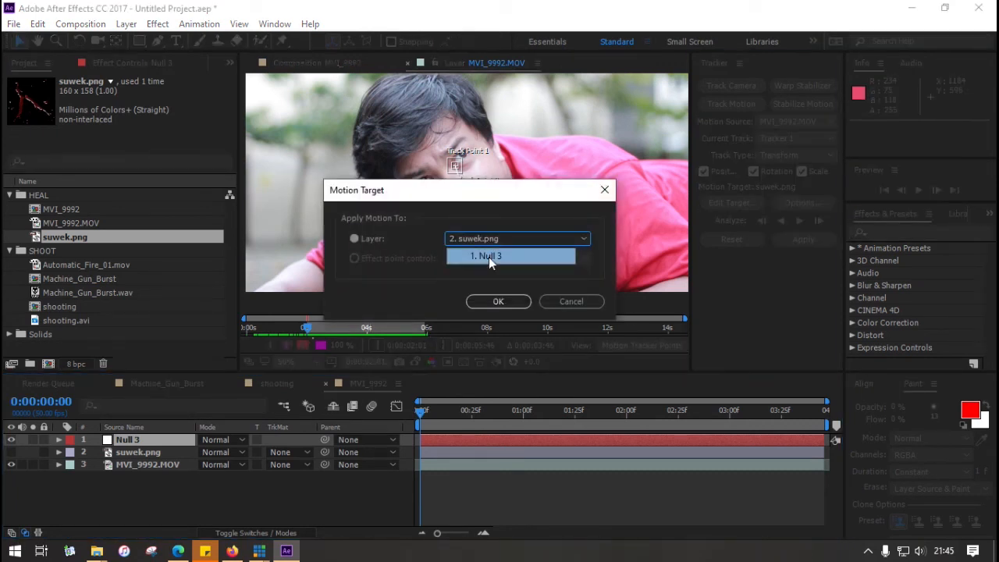
pyautogui.click(507, 301)
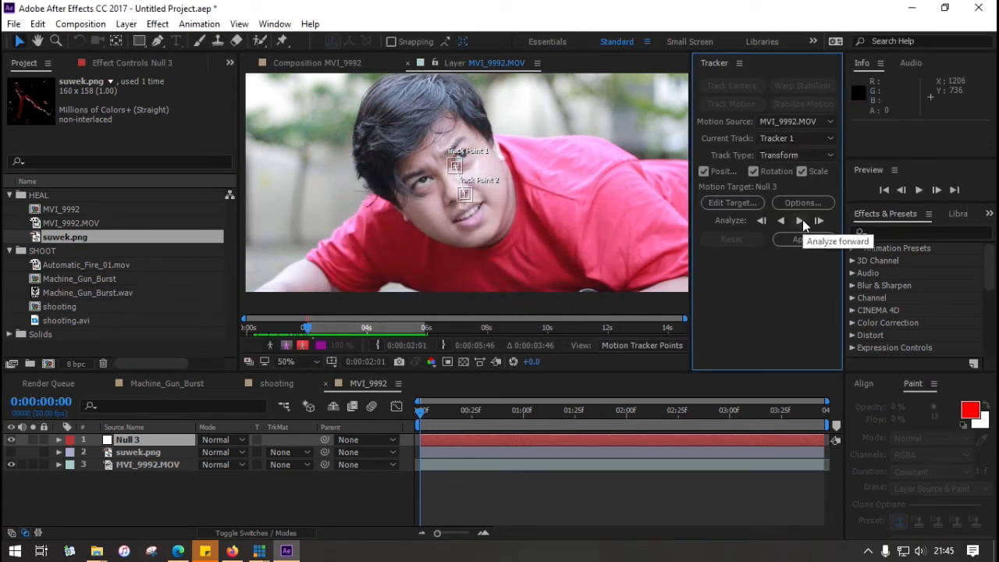
# Analyze the face track forward through the clip and apply it to the null in X and Y dimensions.
pyautogui.click(802, 219)
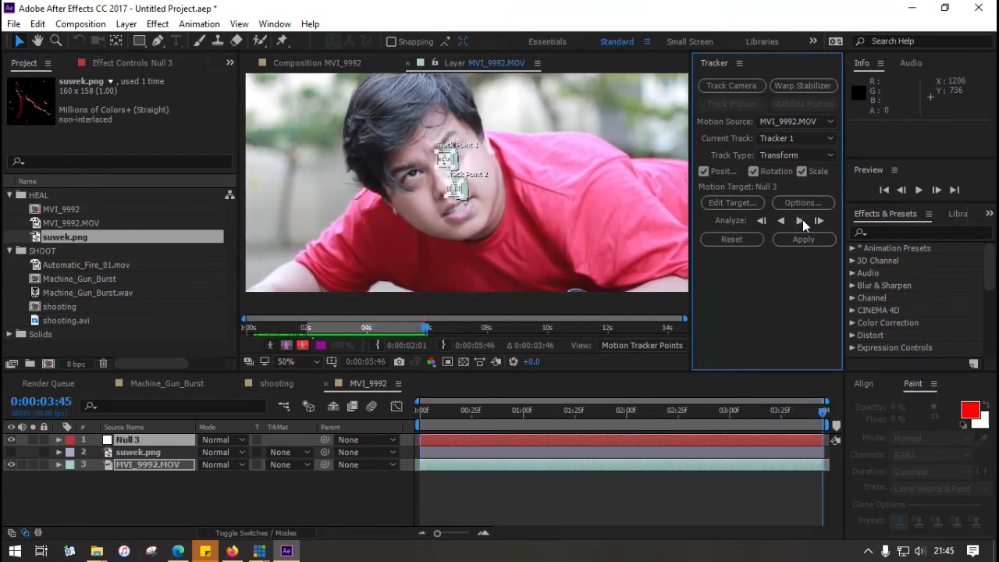
pyautogui.click(805, 240)
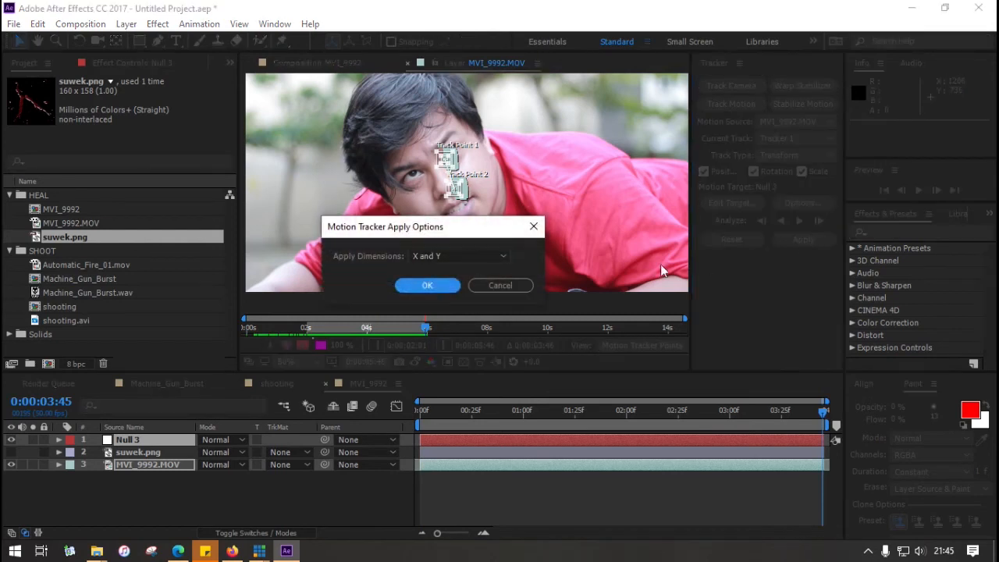
pyautogui.click(423, 284)
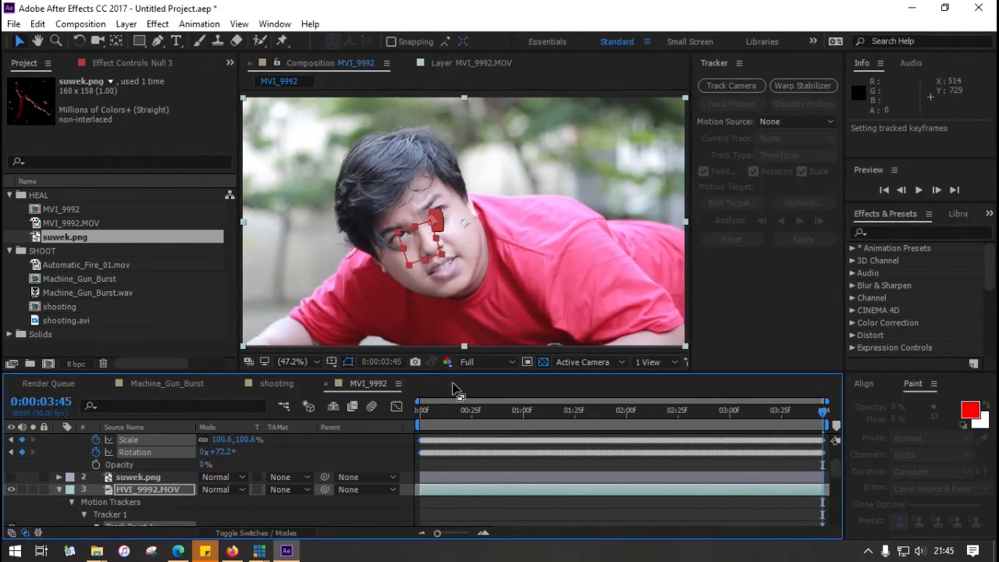
pyautogui.scroll(2, 129, 473)
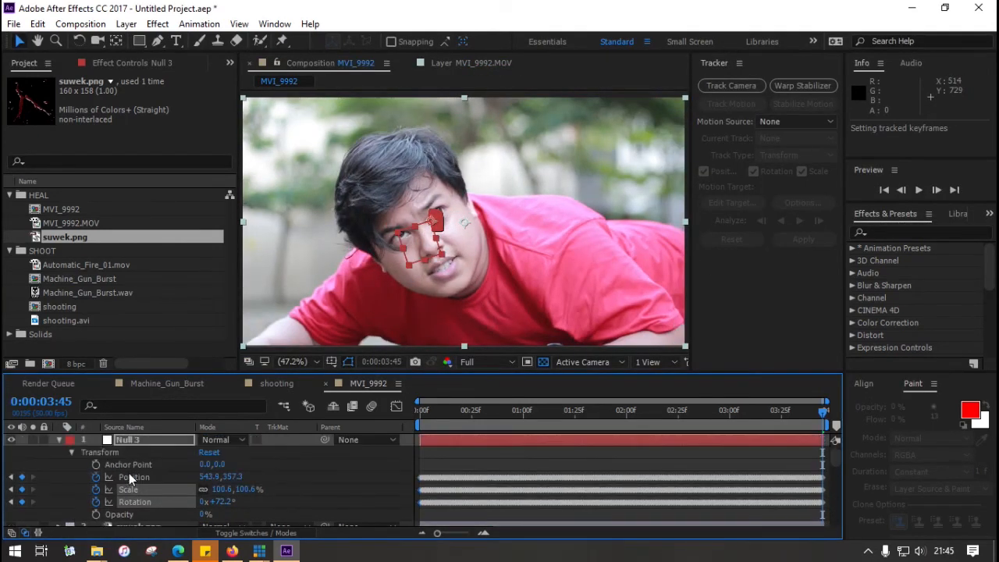
pyautogui.click(58, 441)
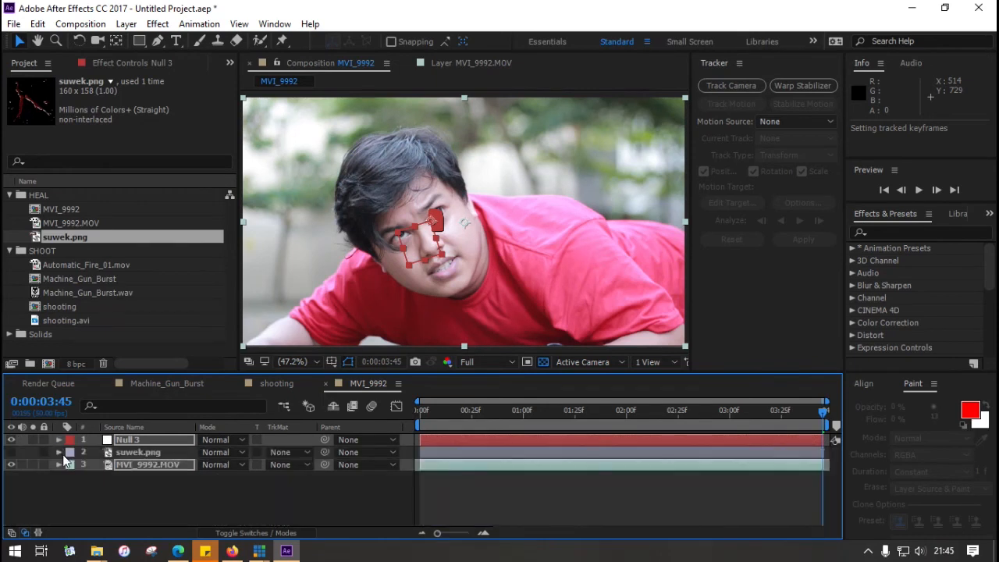
# Move suwek.png above Null 3 in the layer order, make it visible, and parent it to Null 3.
pyautogui.click(128, 451)
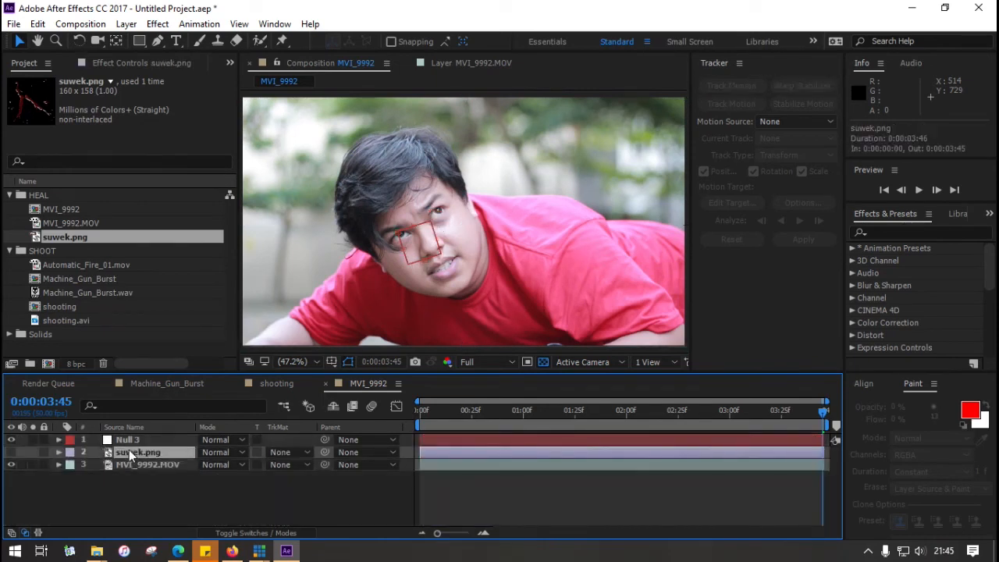
pyautogui.moveTo(129, 456); pyautogui.dragTo(132, 437)
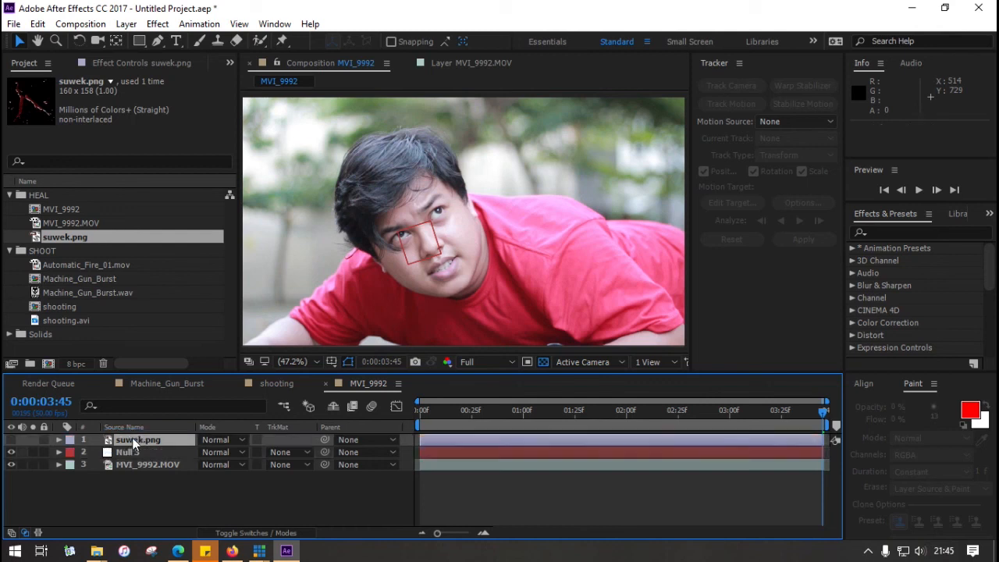
pyautogui.click(10, 441)
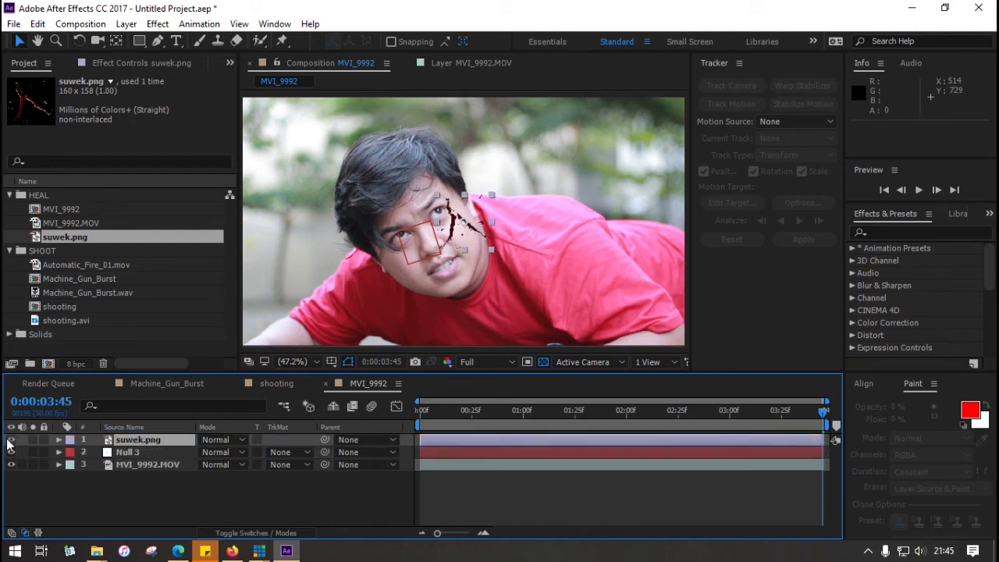
pyautogui.moveTo(324, 441); pyautogui.dragTo(153, 457)
# Scale the suwek.png wound down to 74.4%.
pyautogui.scroll(4, 464, 235)
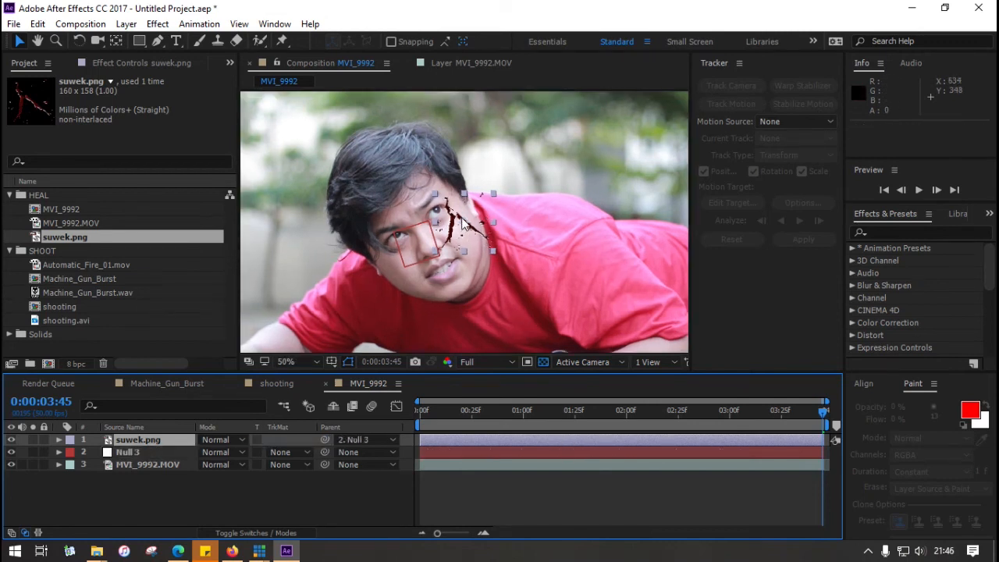
pyautogui.scroll(-2, 460, 234)
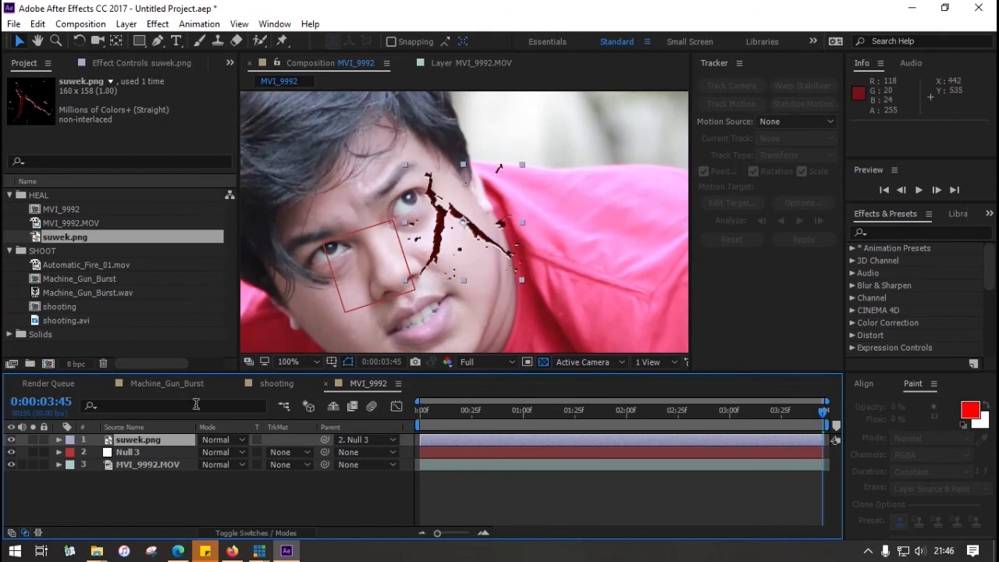
pyautogui.press('s')
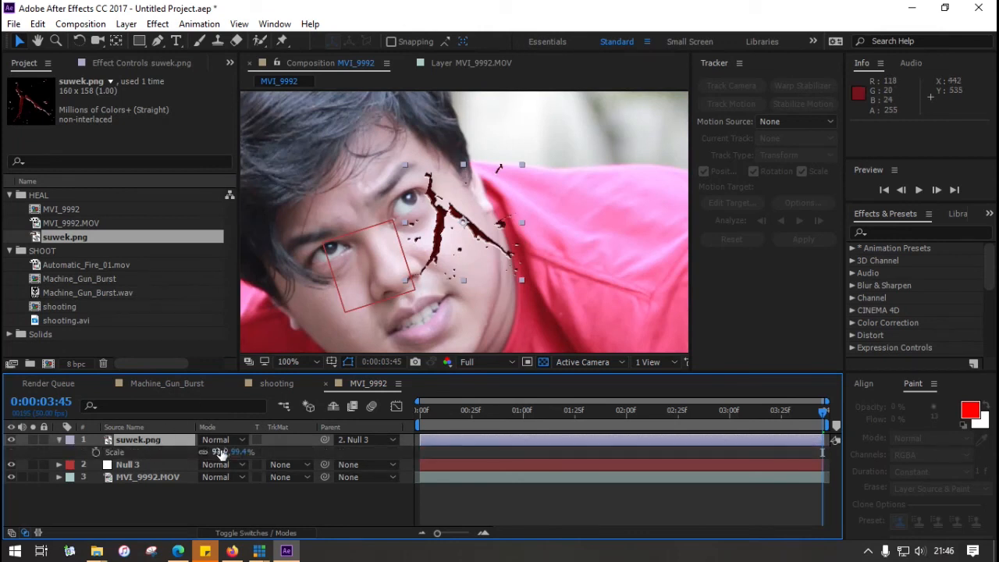
pyautogui.moveTo(223, 453); pyautogui.dragTo(204, 454)
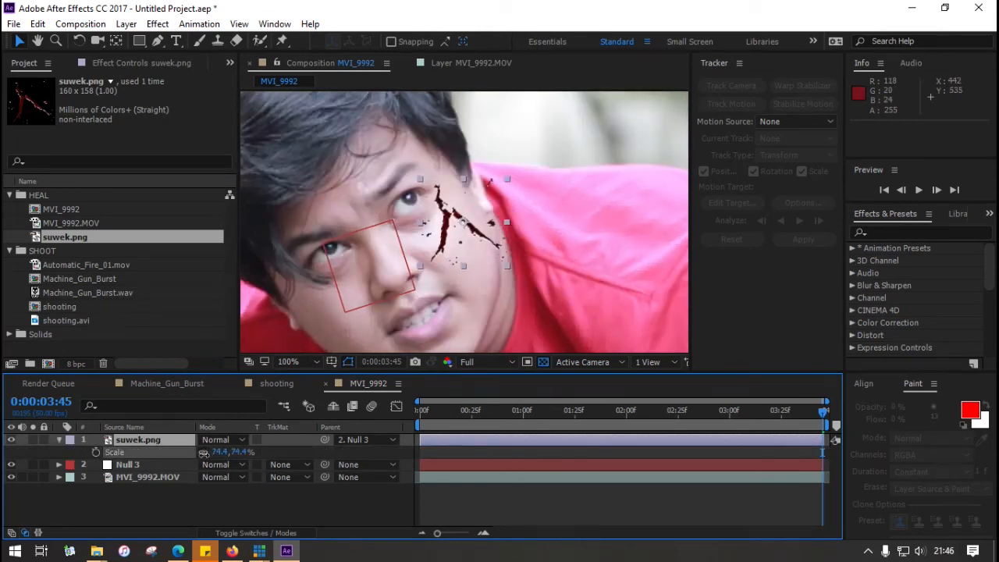
# Rotate suwek.png to -28.2° and move the wound onto the man's cheek beneath the eye.
pyautogui.press('r')
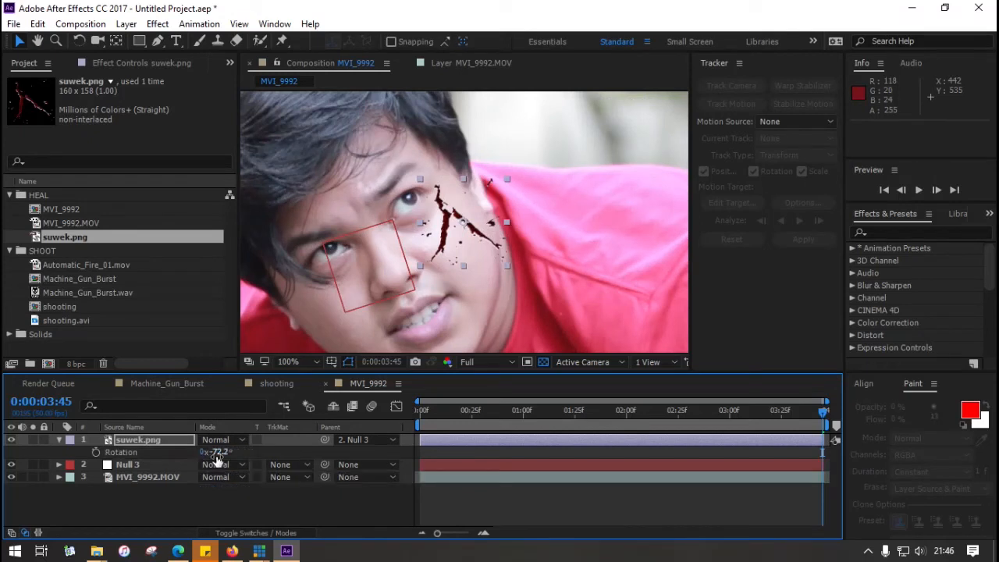
pyautogui.moveTo(220, 453); pyautogui.dragTo(249, 452)
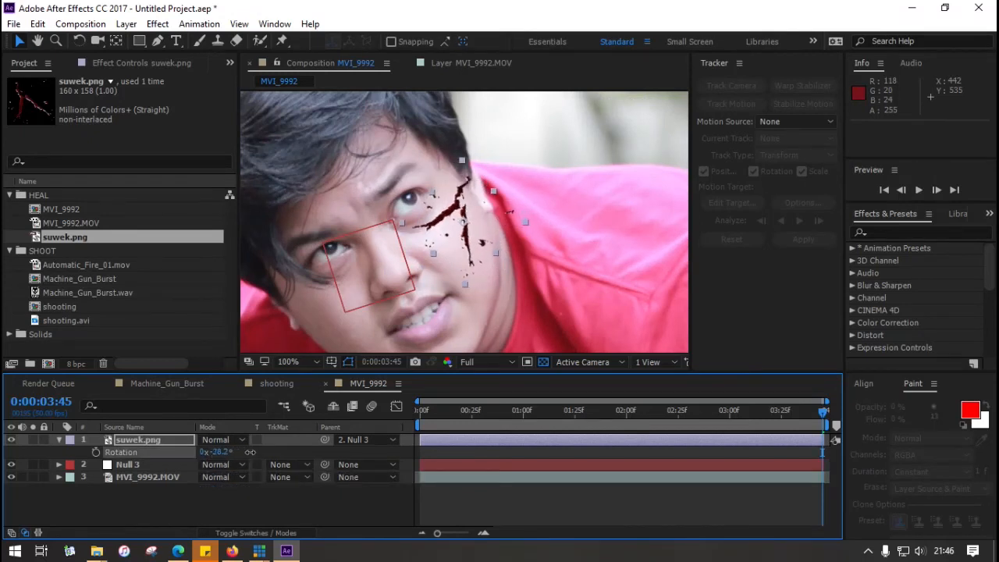
pyautogui.moveTo(446, 221)
pyautogui.mouseDown()
pyautogui.moveTo(444, 241)
pyautogui.moveTo(438, 232)
pyautogui.mouseUp()
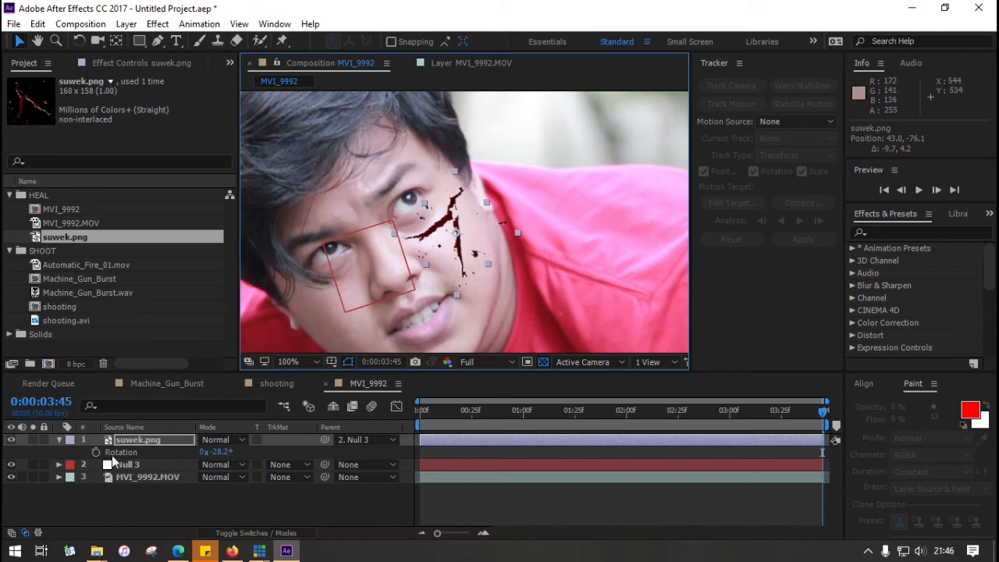
# Reduce the suwek.png wound's scale further to 69.4%.
pyautogui.press('s')
pyautogui.moveTo(224, 453); pyautogui.dragTo(219, 453)
pyautogui.click(484, 276)
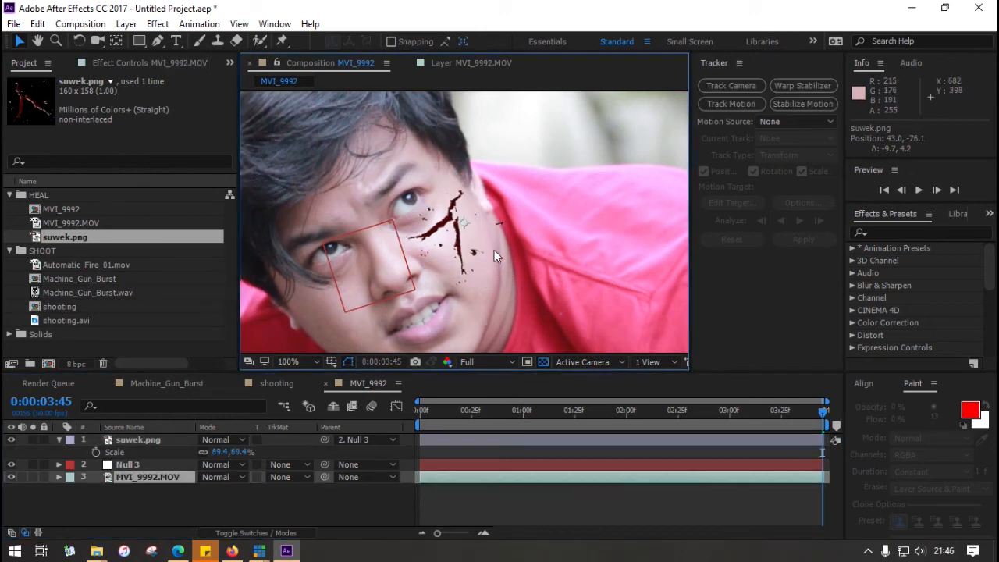
pyautogui.moveTo(451, 222); pyautogui.dragTo(451, 228)
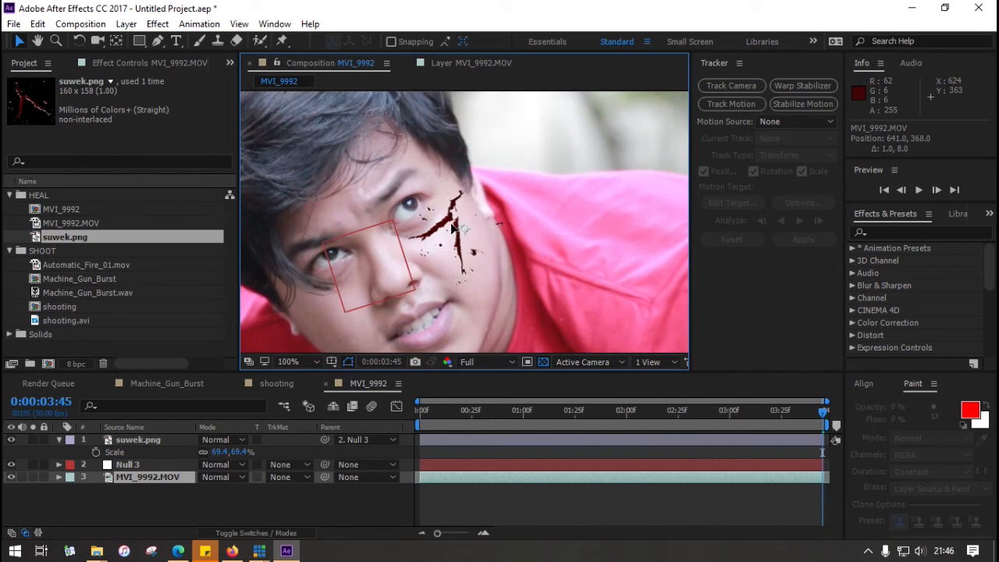
pyautogui.press('Return')
pyautogui.hotkey('ctrl', 'z')
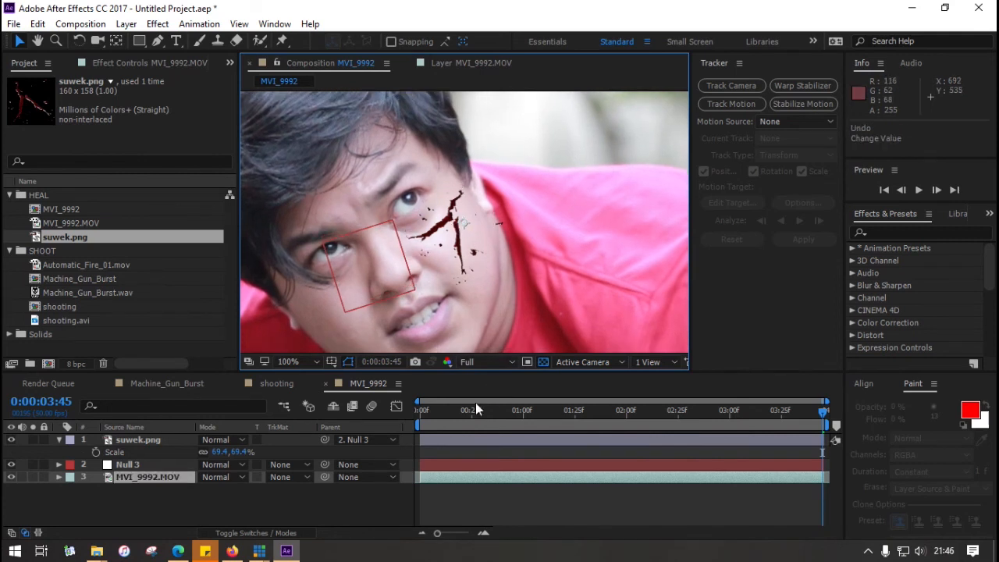
# Set the blending mode of the suwek.png layer to Hard Light.
pyautogui.click(422, 412)
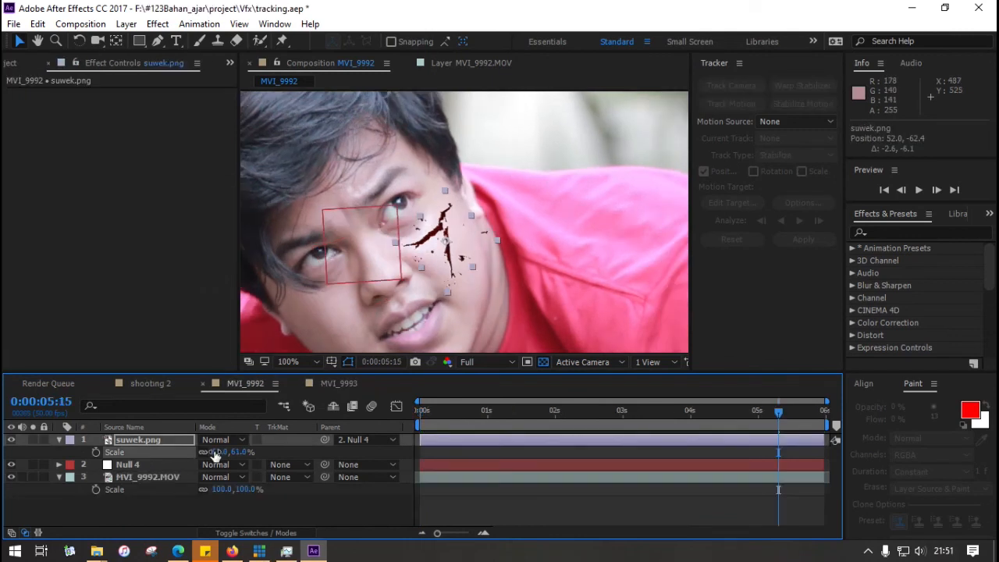
pyautogui.click(524, 262)
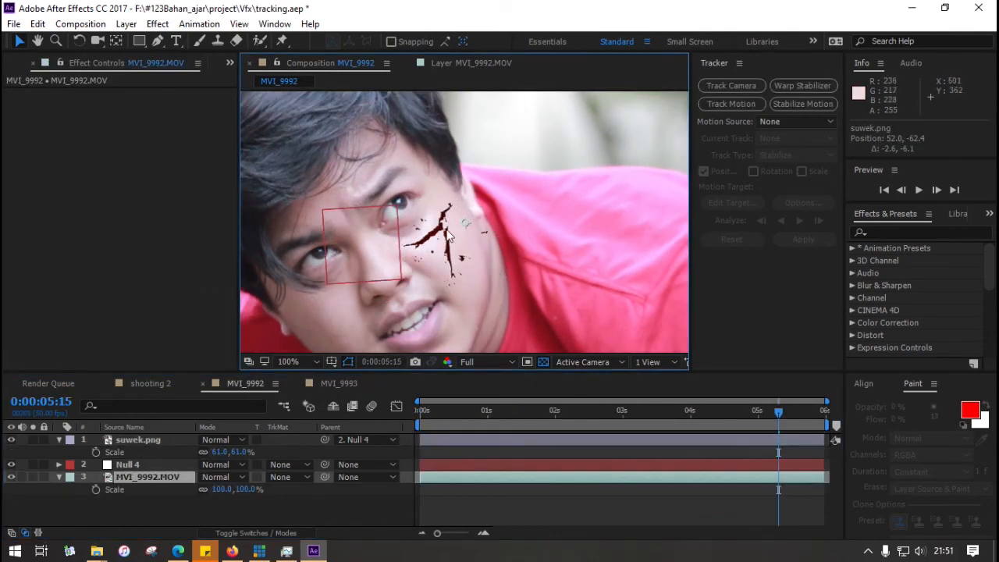
pyautogui.click(135, 441)
pyautogui.click(222, 534)
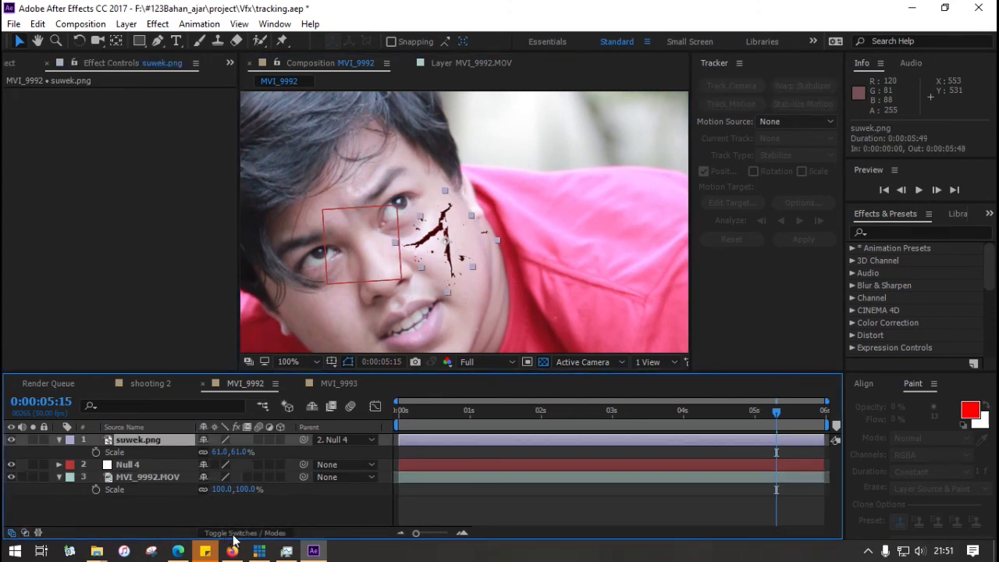
pyautogui.click(231, 535)
pyautogui.click(223, 440)
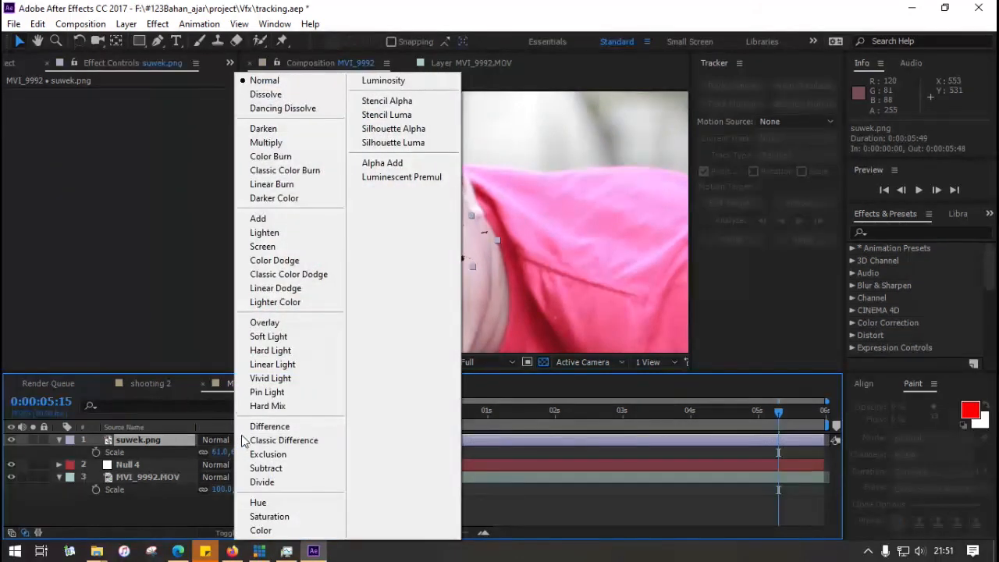
pyautogui.click(280, 351)
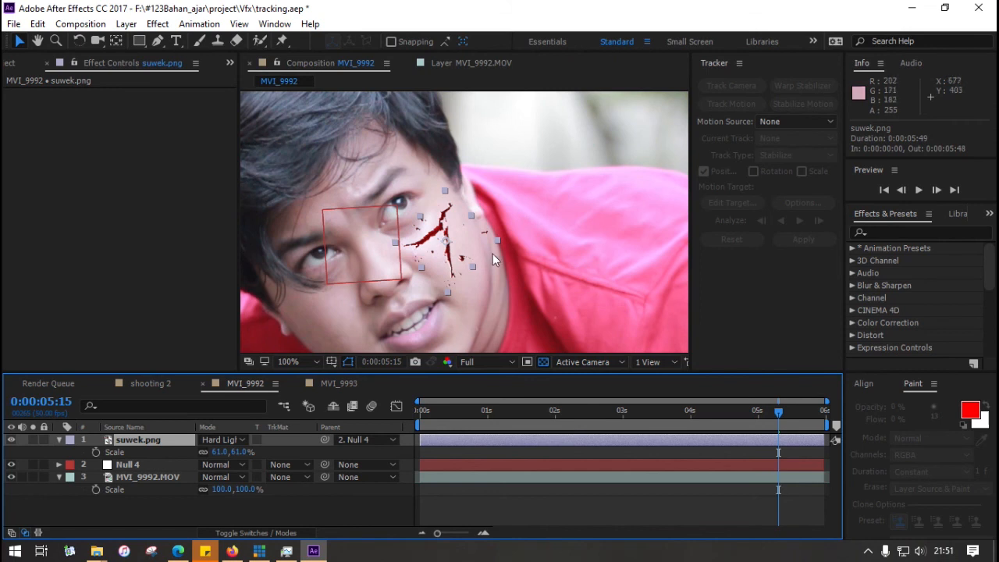
pyautogui.click(474, 288)
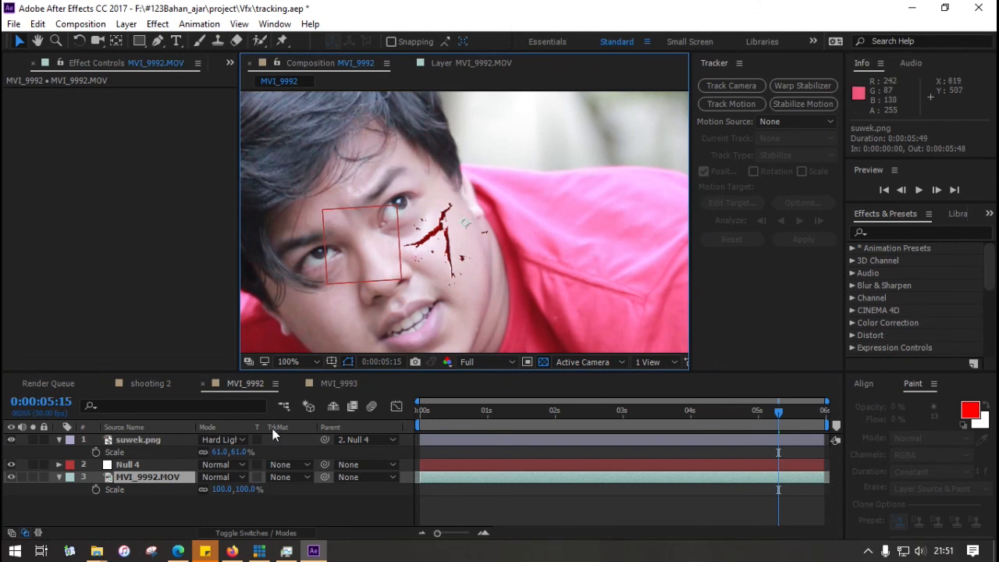
# Return to 0:00:00:00 and apply the Sharpen effect to the suwek.png layer.
pyautogui.click(164, 439)
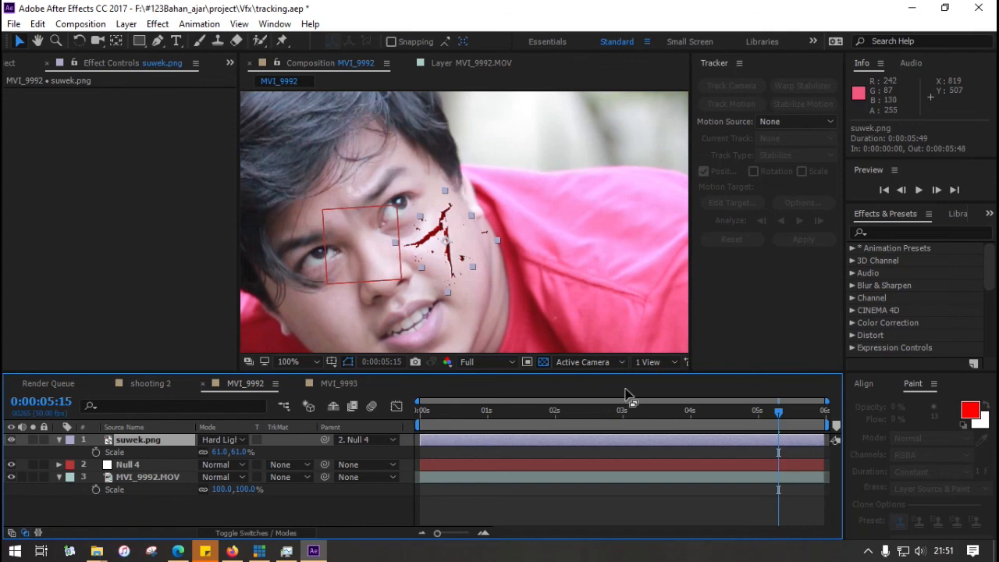
pyautogui.moveTo(488, 409); pyautogui.dragTo(361, 413)
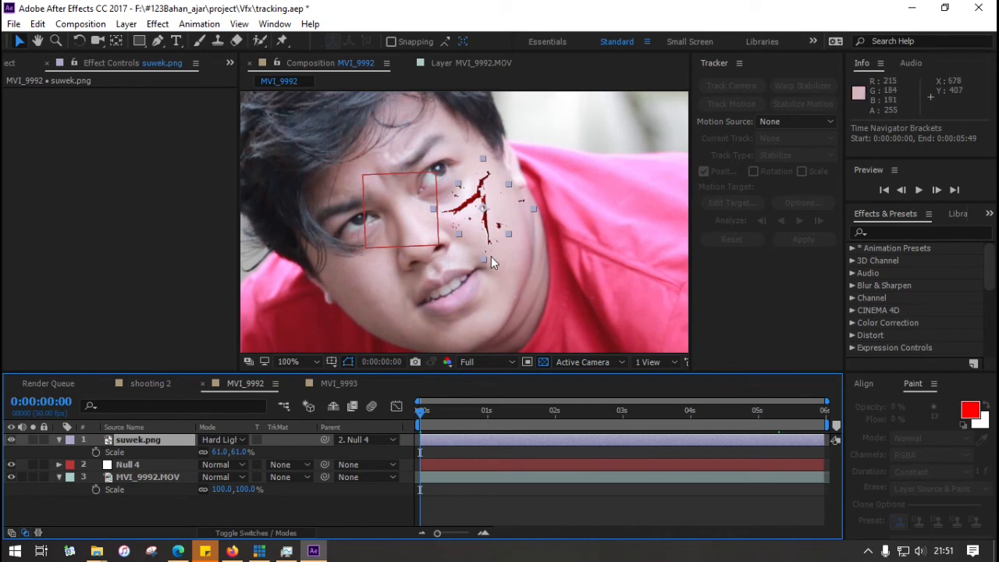
pyautogui.click(878, 231)
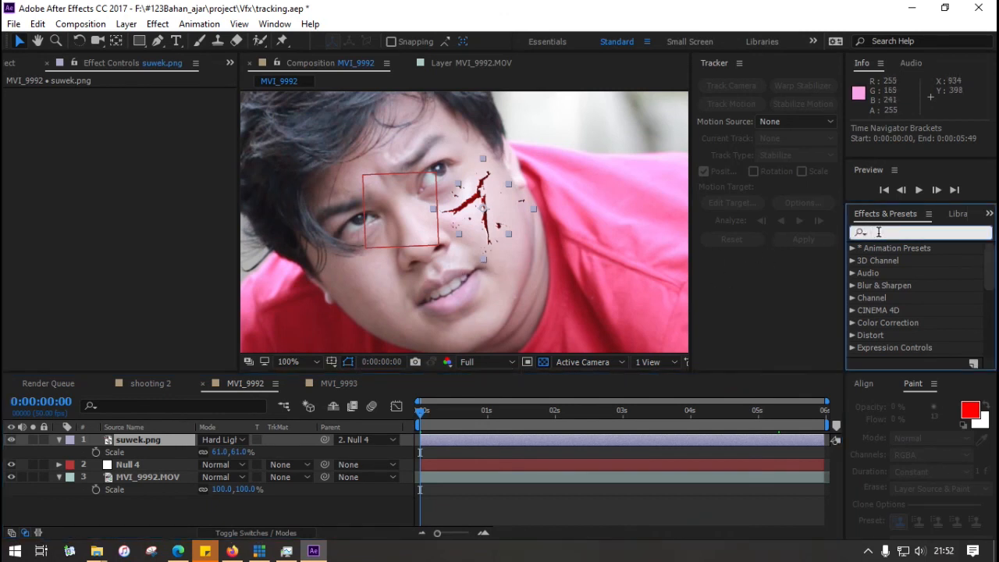
pyautogui.write('sharp')
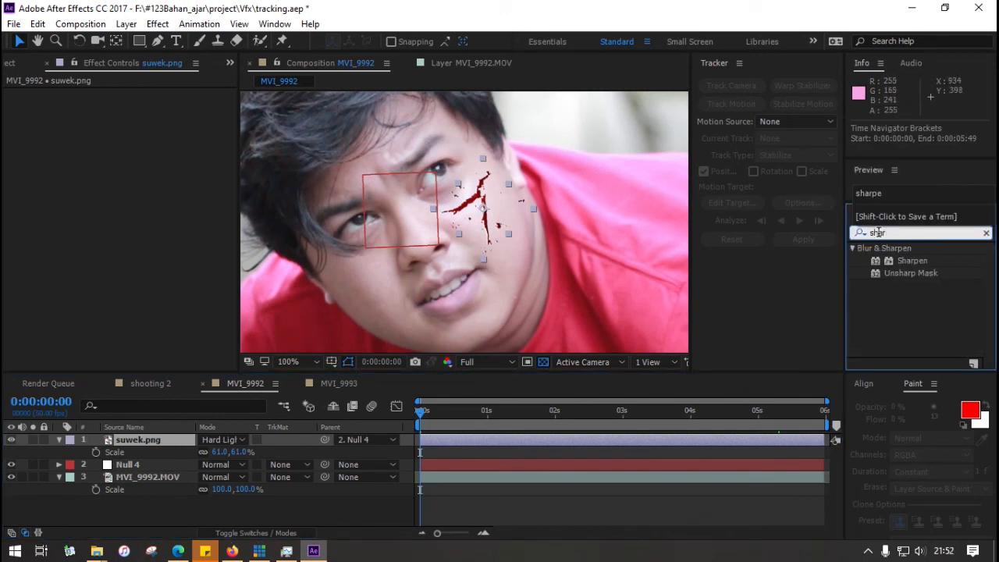
pyautogui.moveTo(888, 261); pyautogui.dragTo(157, 442)
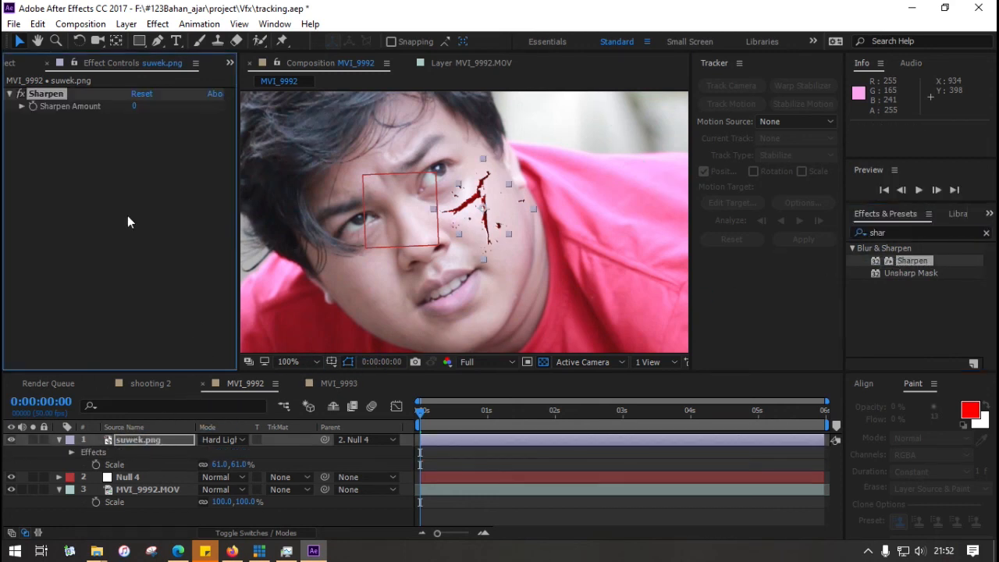
# Set the Sharpen Amount of the suwek.png layer to 38 and deselect the layer.
pyautogui.moveTo(134, 109); pyautogui.dragTo(255, 106)
pyautogui.click(890, 232)
pyautogui.click(587, 267)
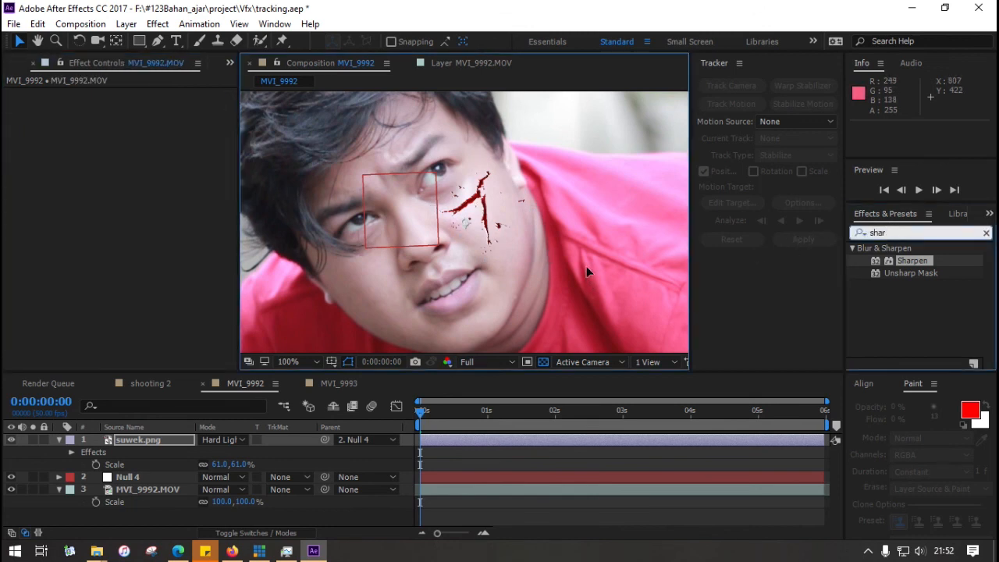
# Play the composition from 0:00:00:00 at 50% magnification to check how the sharpened wound follows the face.
pyautogui.moveTo(433, 409); pyautogui.dragTo(384, 419)
pyautogui.press('space')
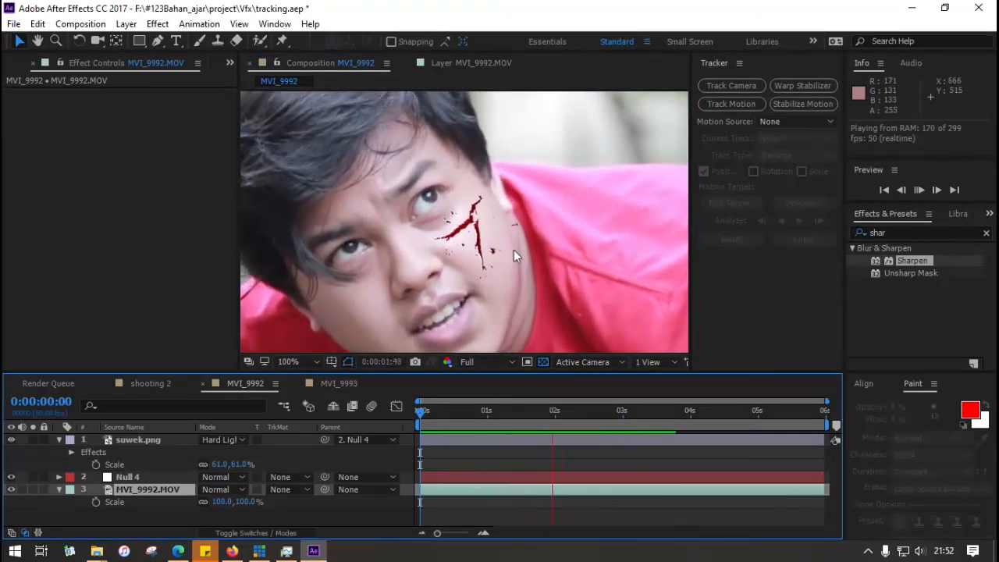
pyautogui.scroll(-2, 522, 254)
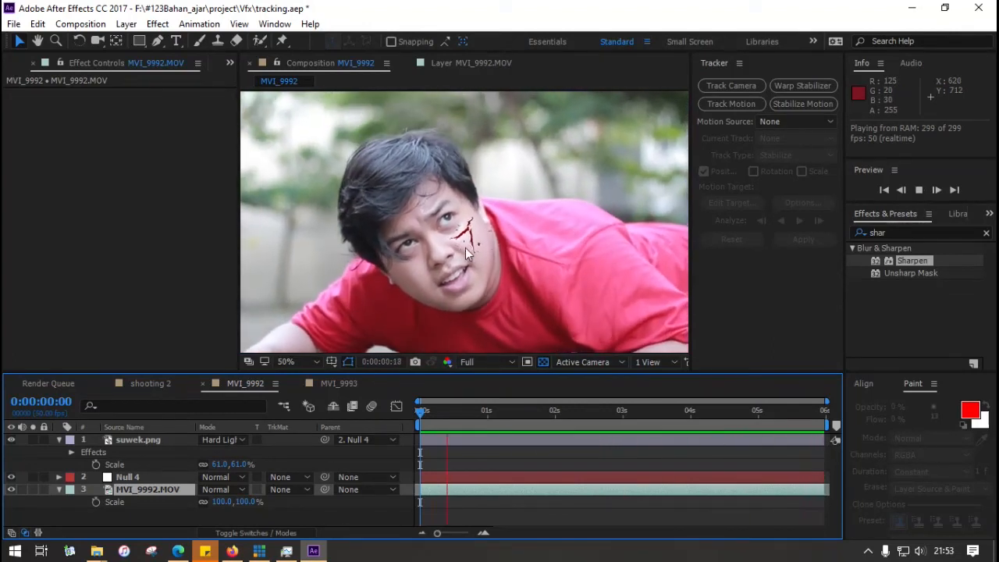
pyautogui.press('space')
# Search the effects for "simp" and apply Simple Choker to the suwek.png layer.
pyautogui.moveTo(885, 233); pyautogui.dragTo(849, 236)
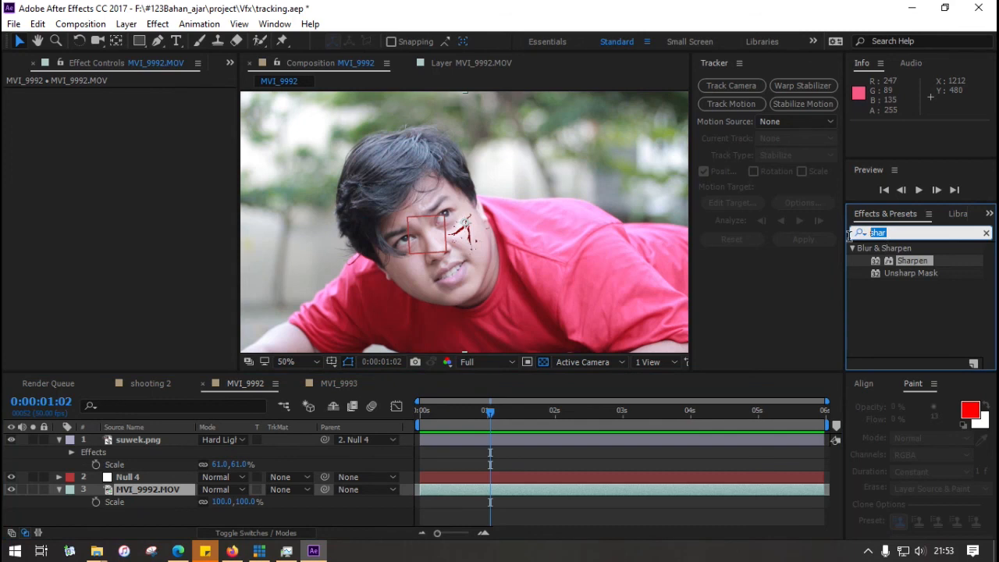
pyautogui.write('s')
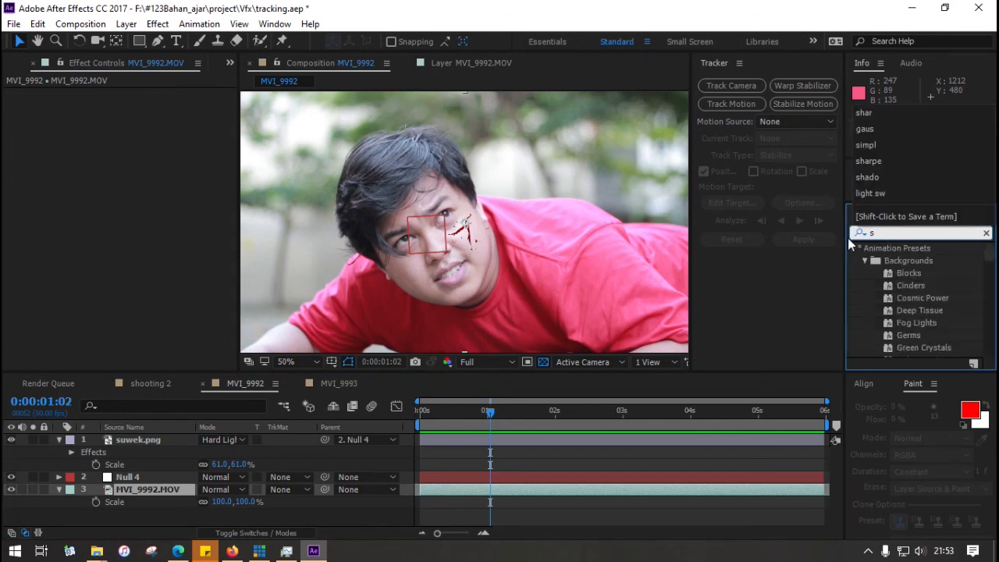
pyautogui.press('BackSpace')
pyautogui.write('simpl')
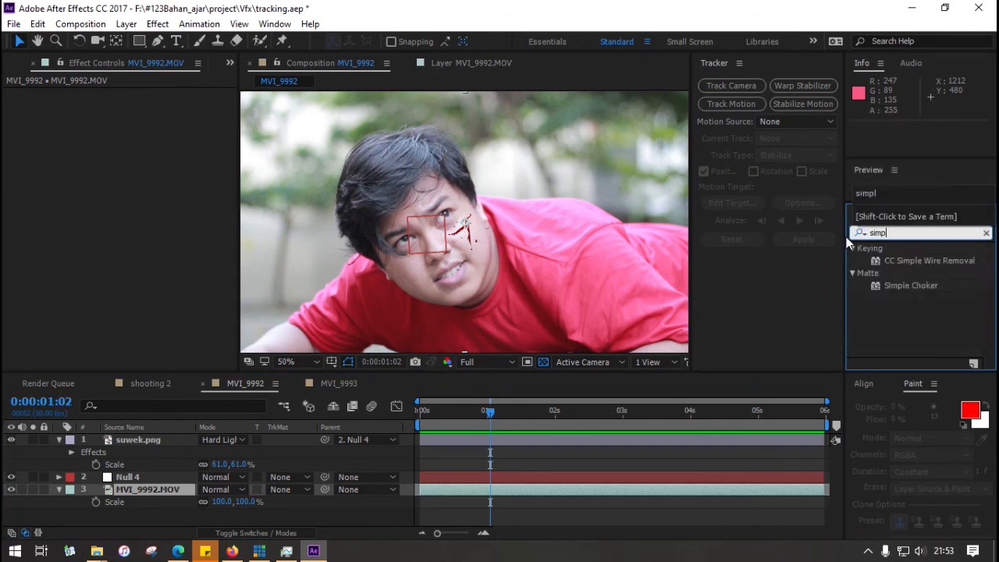
pyautogui.moveTo(900, 284); pyautogui.dragTo(127, 437)
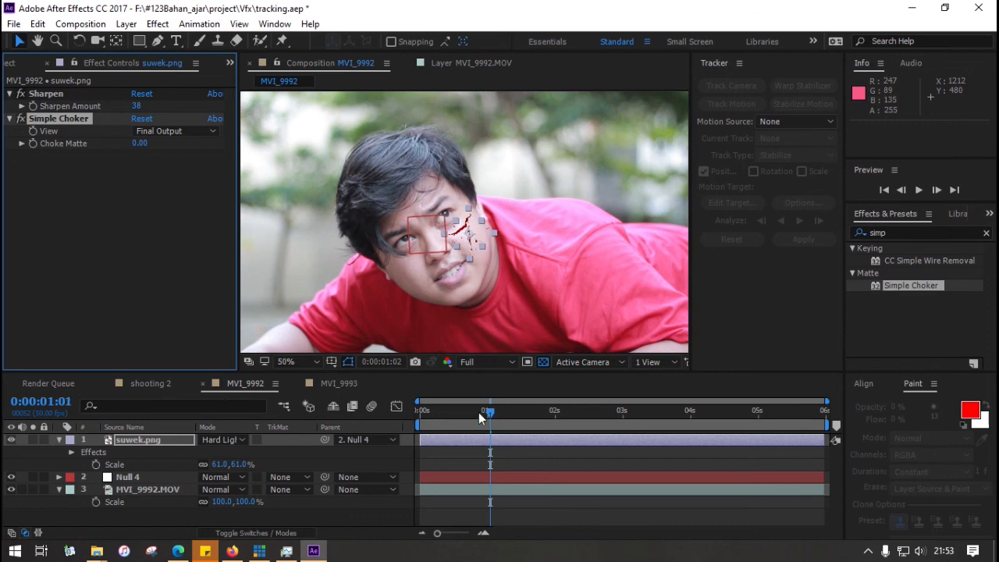
# Animate Choke Matte on suwek.png with keyframes of 0.00 at 0:00:00:48 and 15.50 at 0:00:04:48.
pyautogui.moveTo(478, 412); pyautogui.dragTo(343, 412)
pyautogui.moveTo(422, 421); pyautogui.dragTo(488, 429)
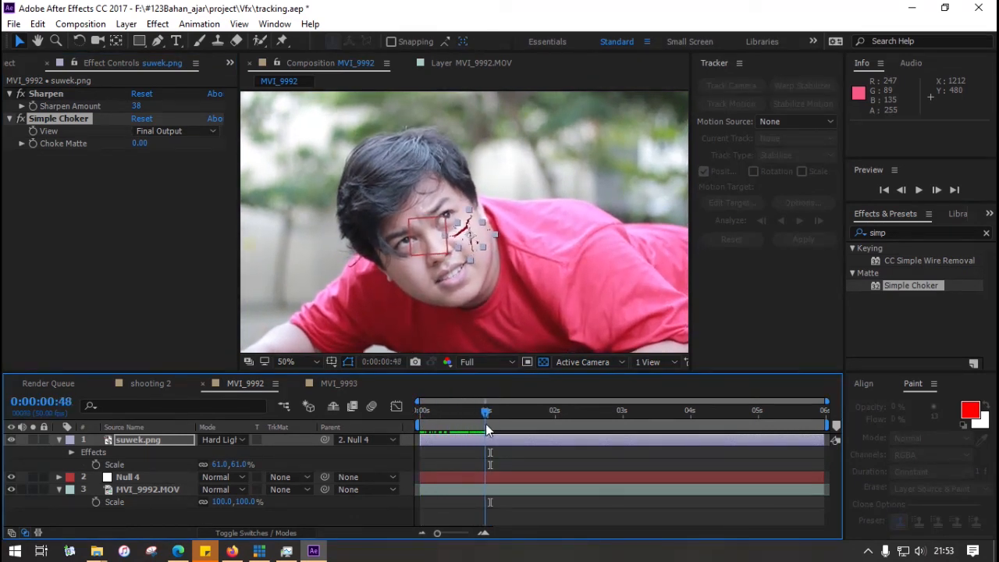
pyautogui.click(34, 139)
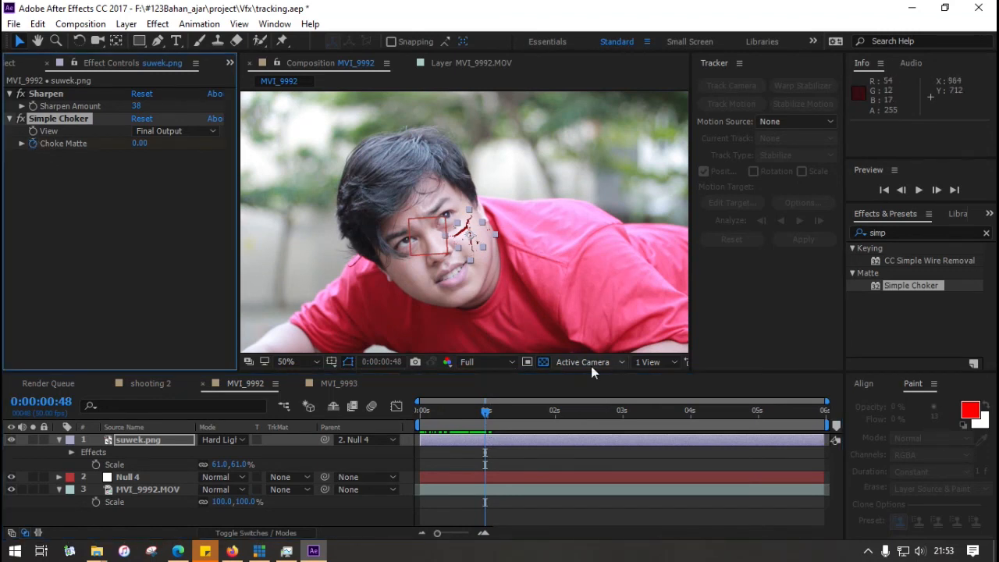
pyautogui.moveTo(485, 416); pyautogui.dragTo(755, 441)
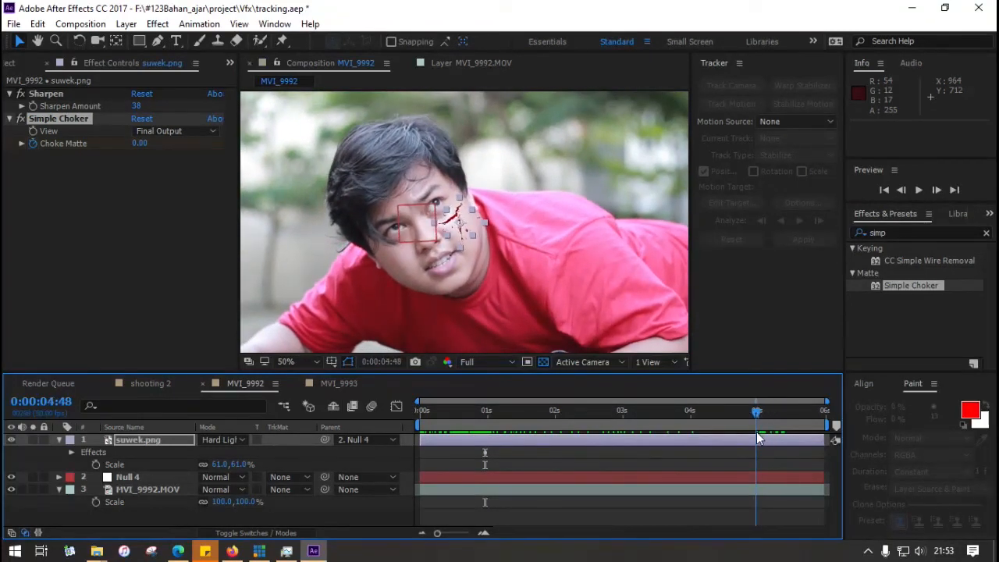
pyautogui.moveTo(137, 144); pyautogui.dragTo(148, 144)
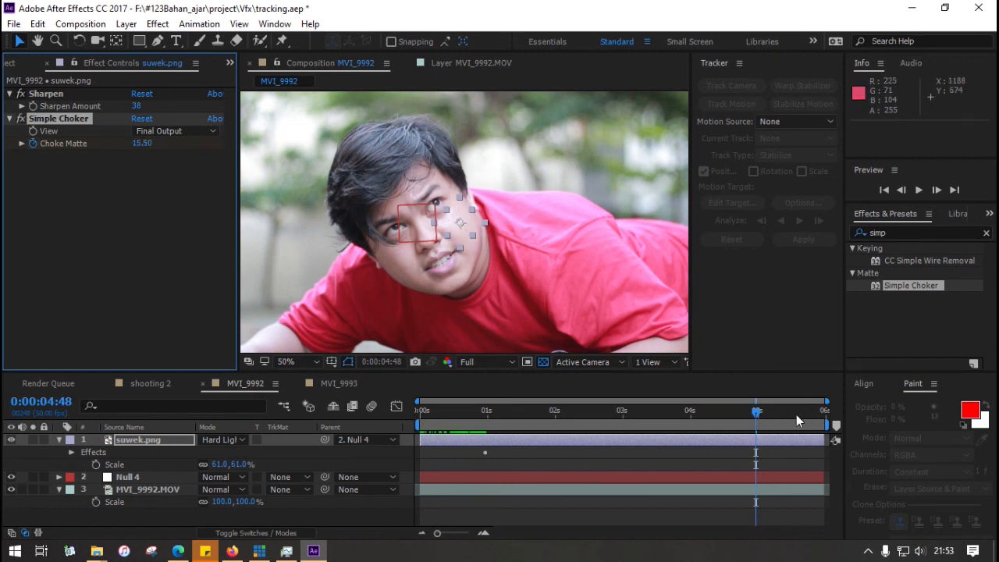
# Return to 0:00:00:00, deselect suwek.png and play the composition to review the Choke Matte animation on the wound.
pyautogui.moveTo(759, 416); pyautogui.dragTo(360, 416)
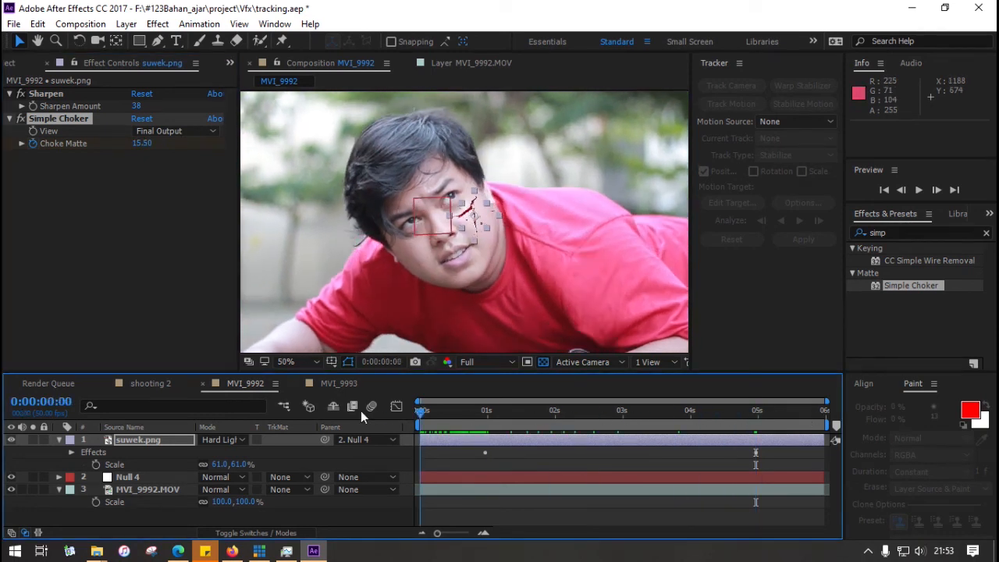
pyautogui.click(172, 247)
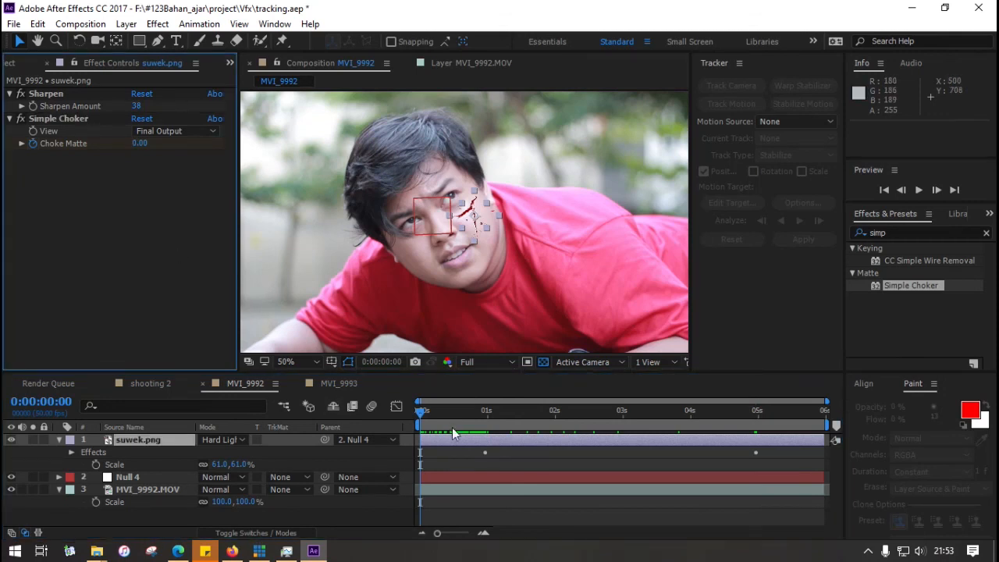
pyautogui.click(484, 382)
pyautogui.click(454, 289)
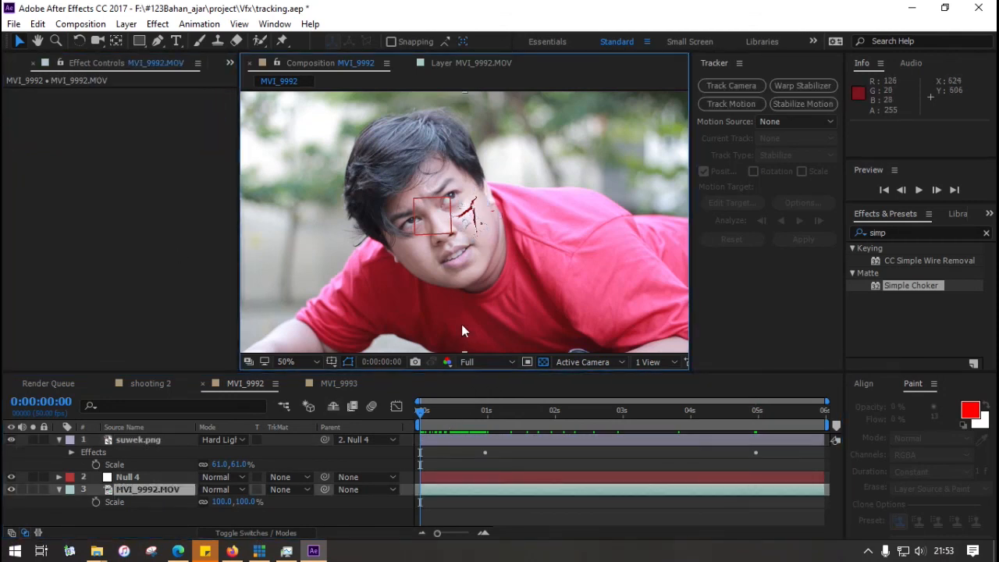
pyautogui.moveTo(420, 411); pyautogui.dragTo(394, 412)
pyautogui.click(348, 359)
pyautogui.press('space')
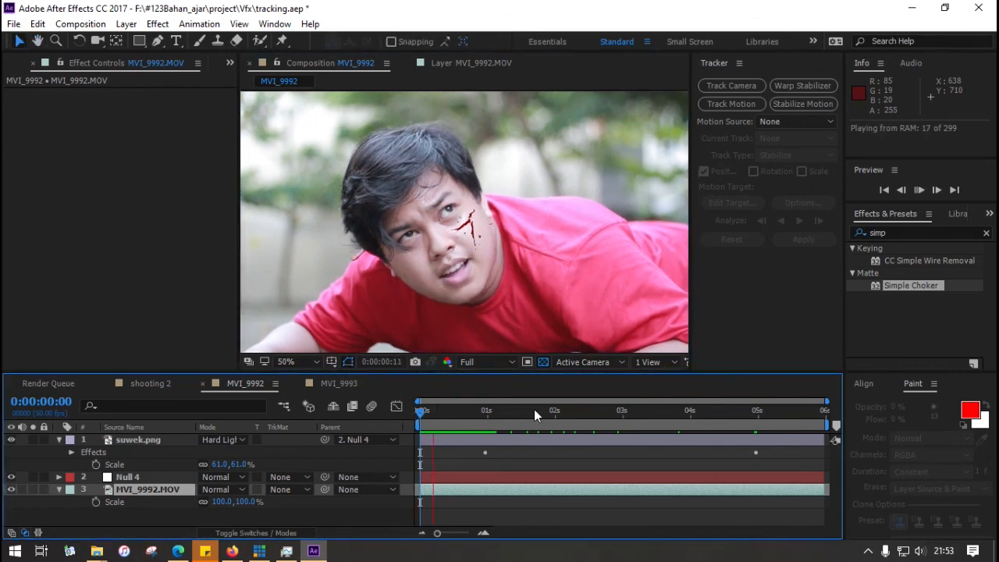